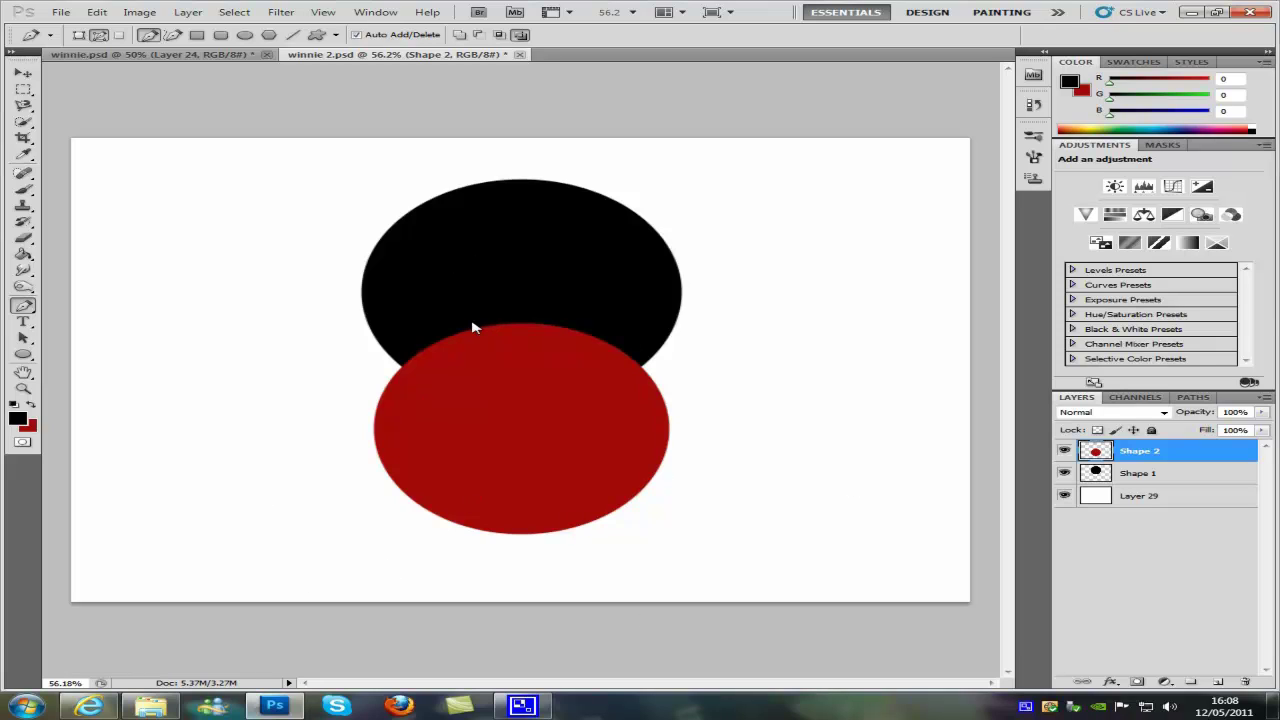
Anchor a pen path at the red ellipse's top and curve it to a right-edge anchor
{"action": "left_click", "coordinate": [514, 322]}
{"action": "left_click_drag", "start_coordinate": [515, 535], "coordinate": [196, 658]}
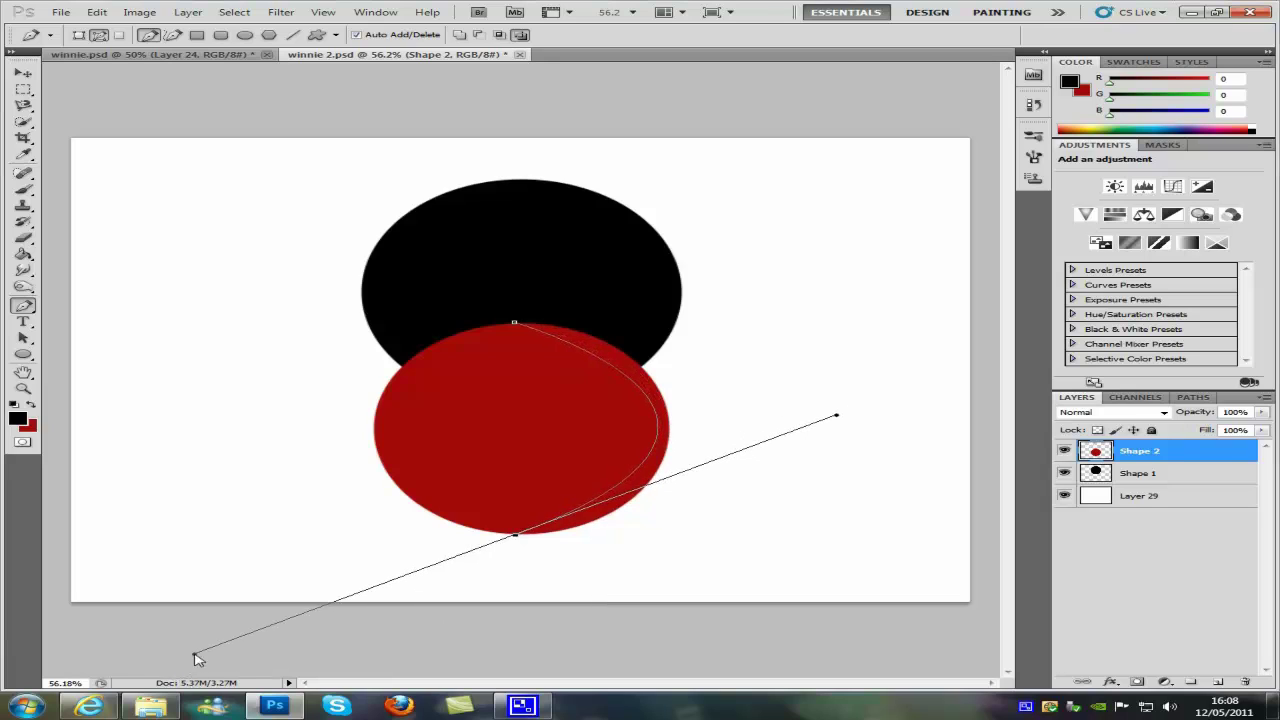
{"action": "key", "text": "ctrl+alt+z"}
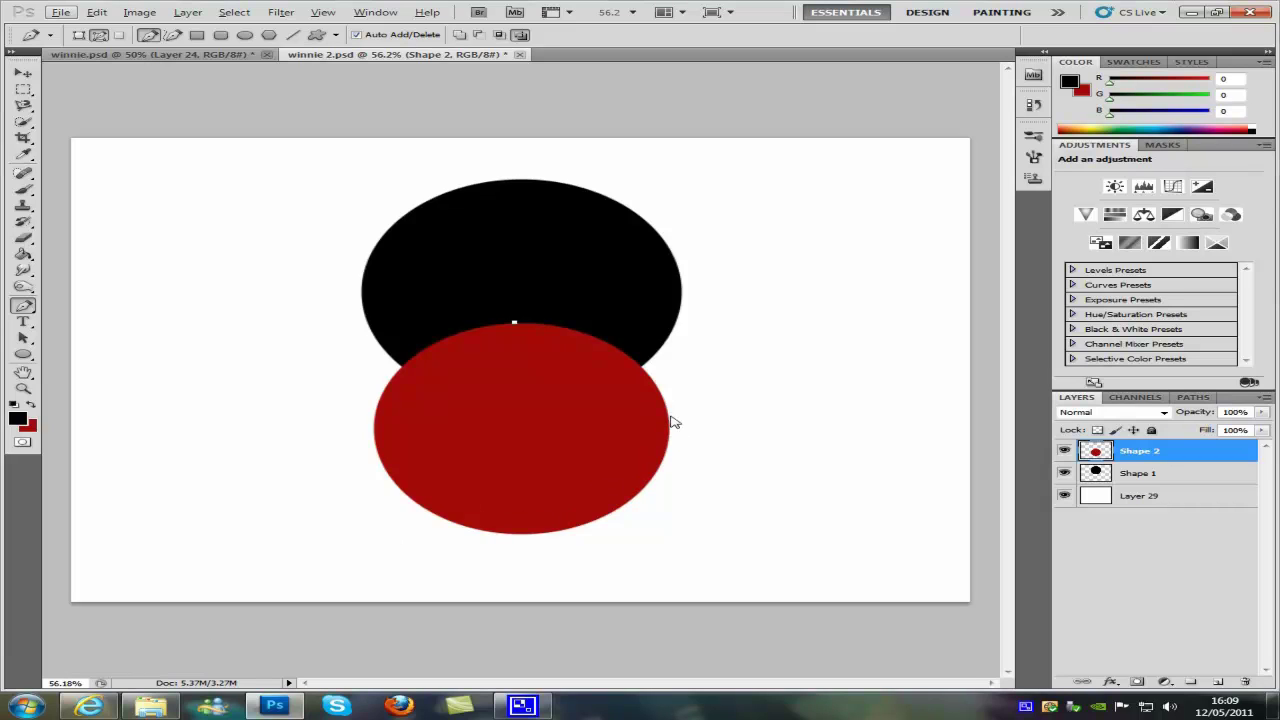
{"action": "left_click_drag", "start_coordinate": [670, 424], "coordinate": [697, 531]}
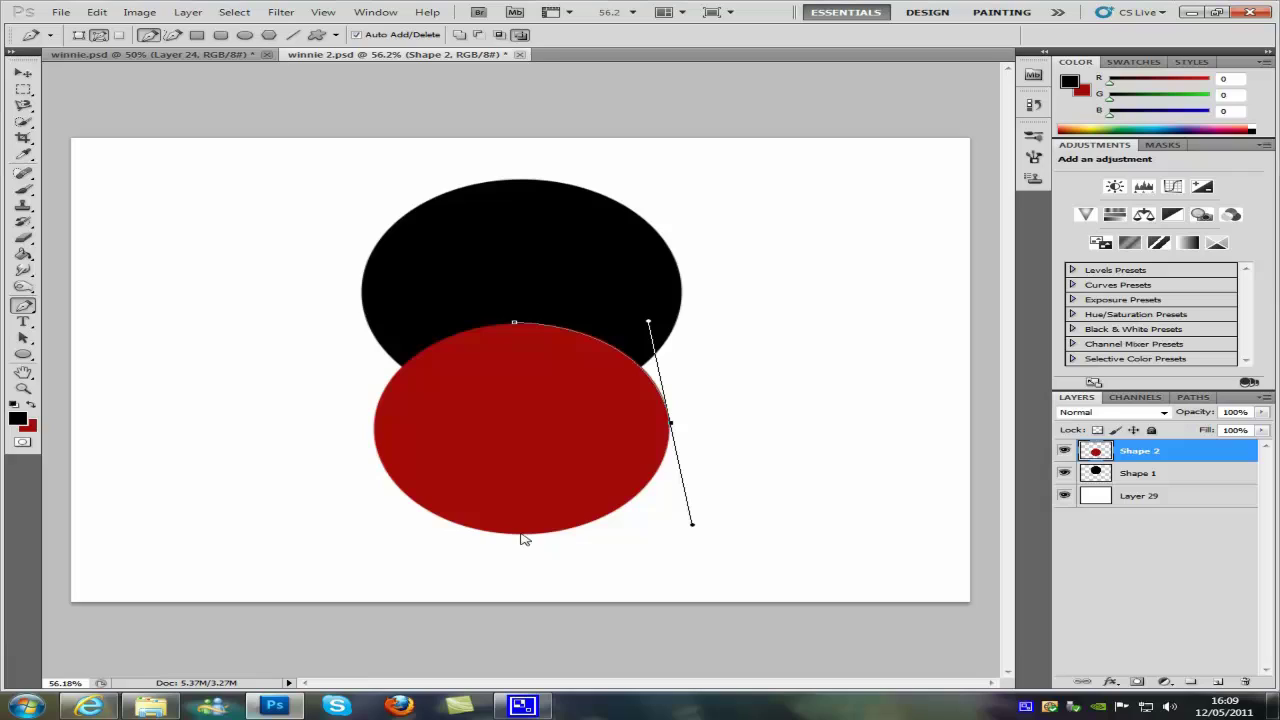
{"action": "left_click_drag", "start_coordinate": [520, 534], "coordinate": [495, 522]}
{"action": "key", "text": "ctrl+z"}
Continue the path through bottom and left-edge anchors, closing it at the ellipse's top anchor
{"action": "left_click", "coordinate": [671, 425]}
{"action": "left_click_drag", "start_coordinate": [513, 533], "coordinate": [352, 538]}
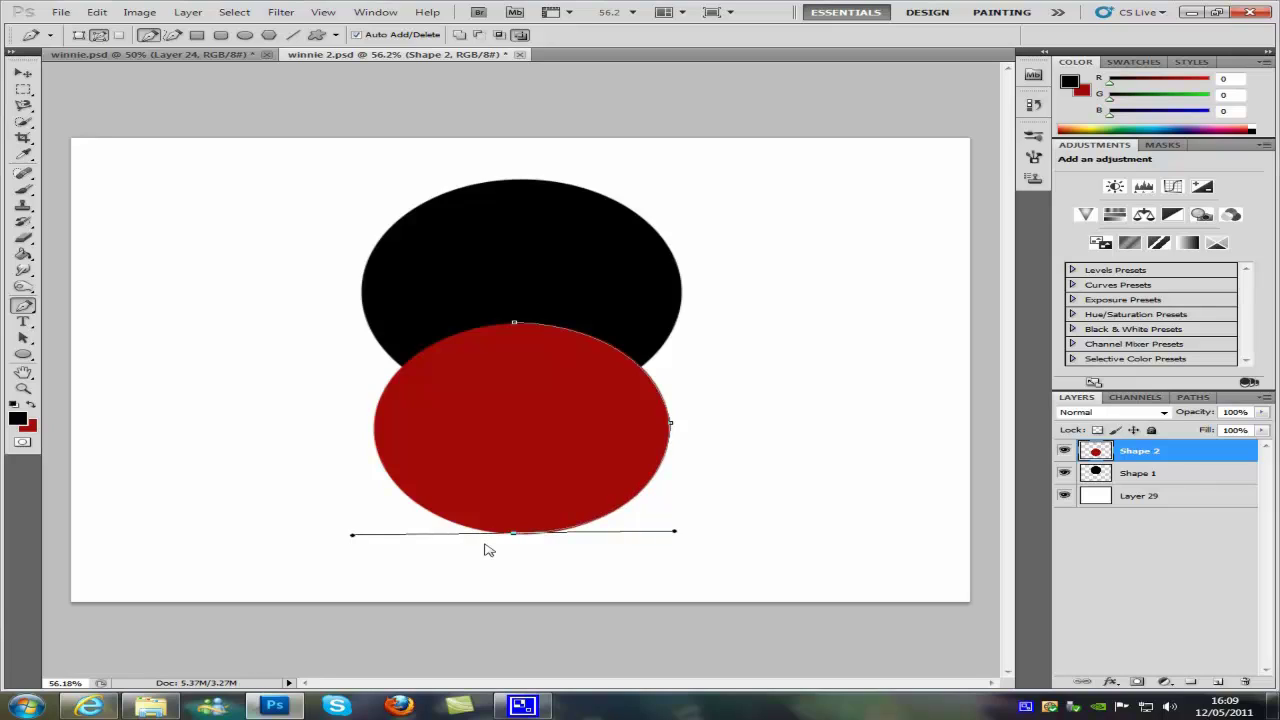
{"action": "left_click", "coordinate": [514, 534], "text": "alt"}
{"action": "left_click_drag", "start_coordinate": [372, 436], "coordinate": [356, 334]}
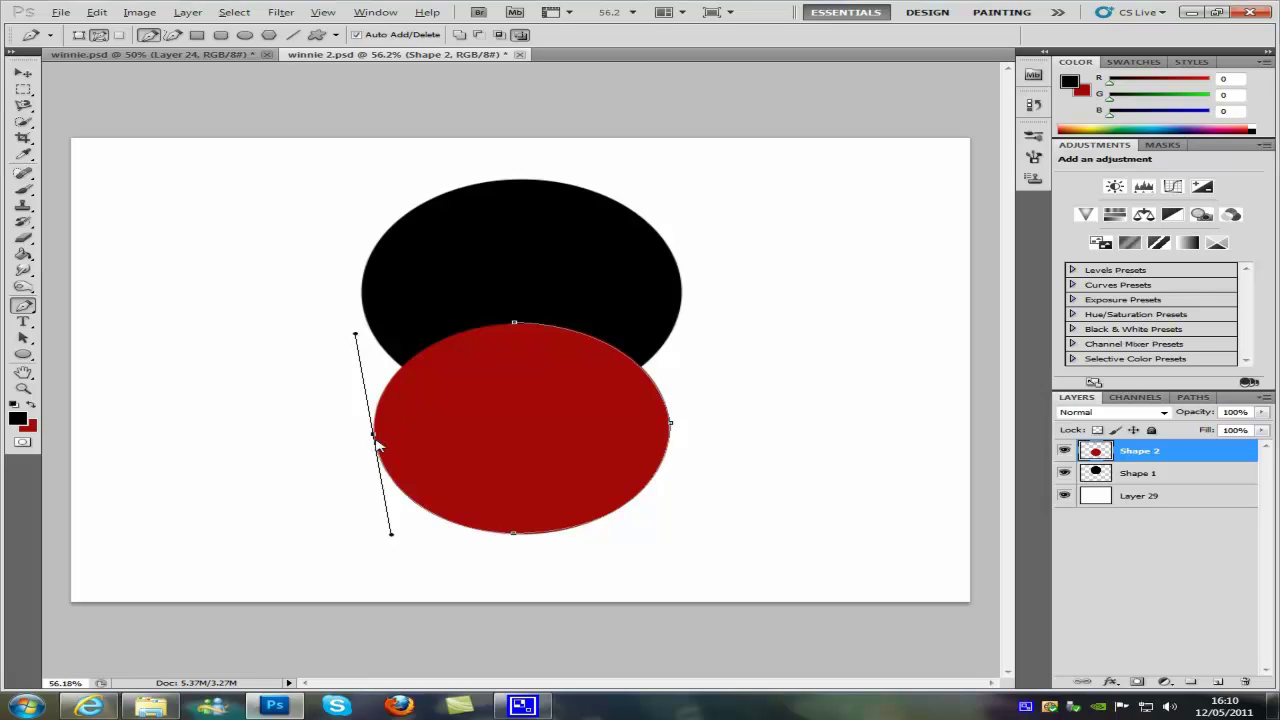
{"action": "left_click_drag", "start_coordinate": [514, 323], "coordinate": [660, 315]}
{"action": "key", "text": "Return"}
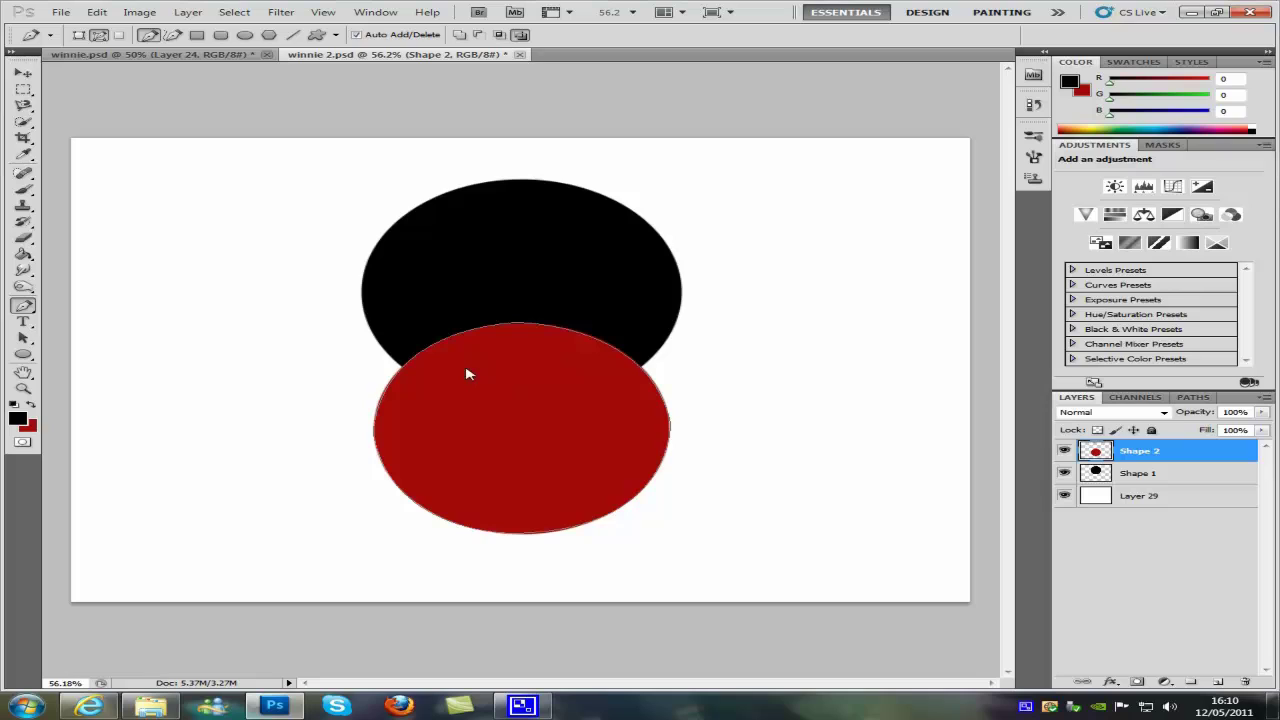
{"action": "right_click", "coordinate": [573, 383]}
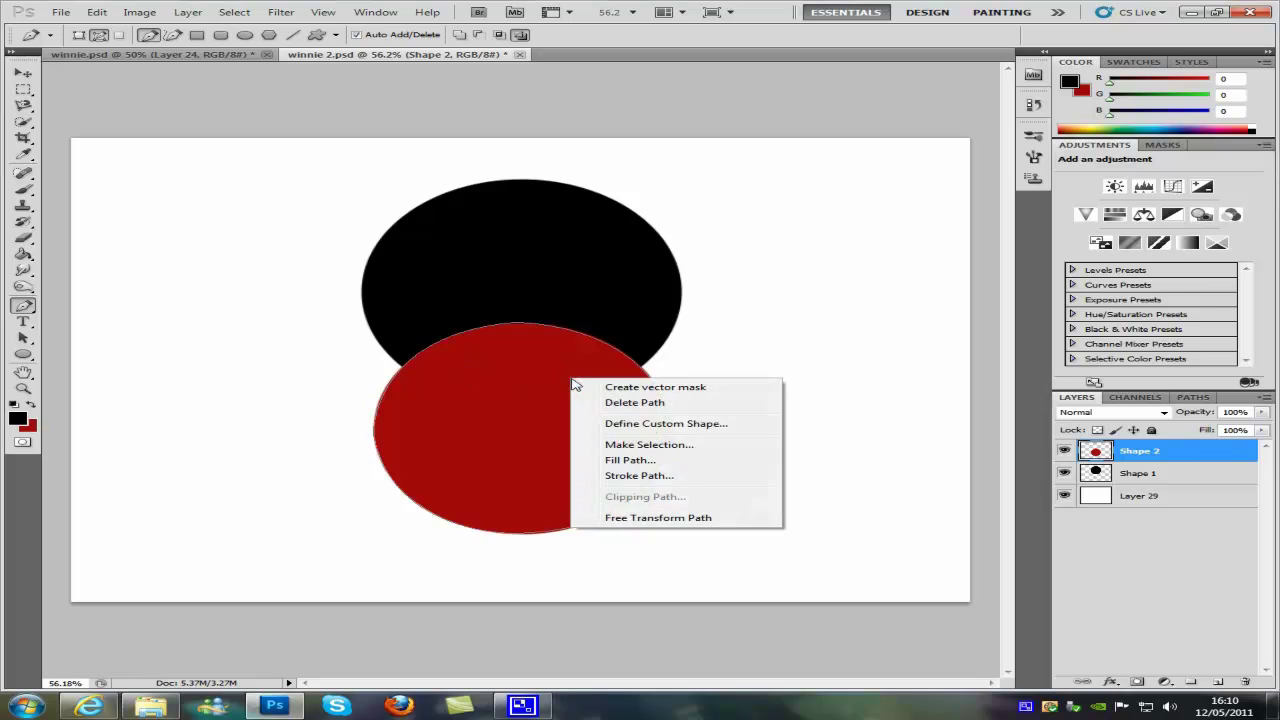
{"action": "left_click", "coordinate": [683, 462]}
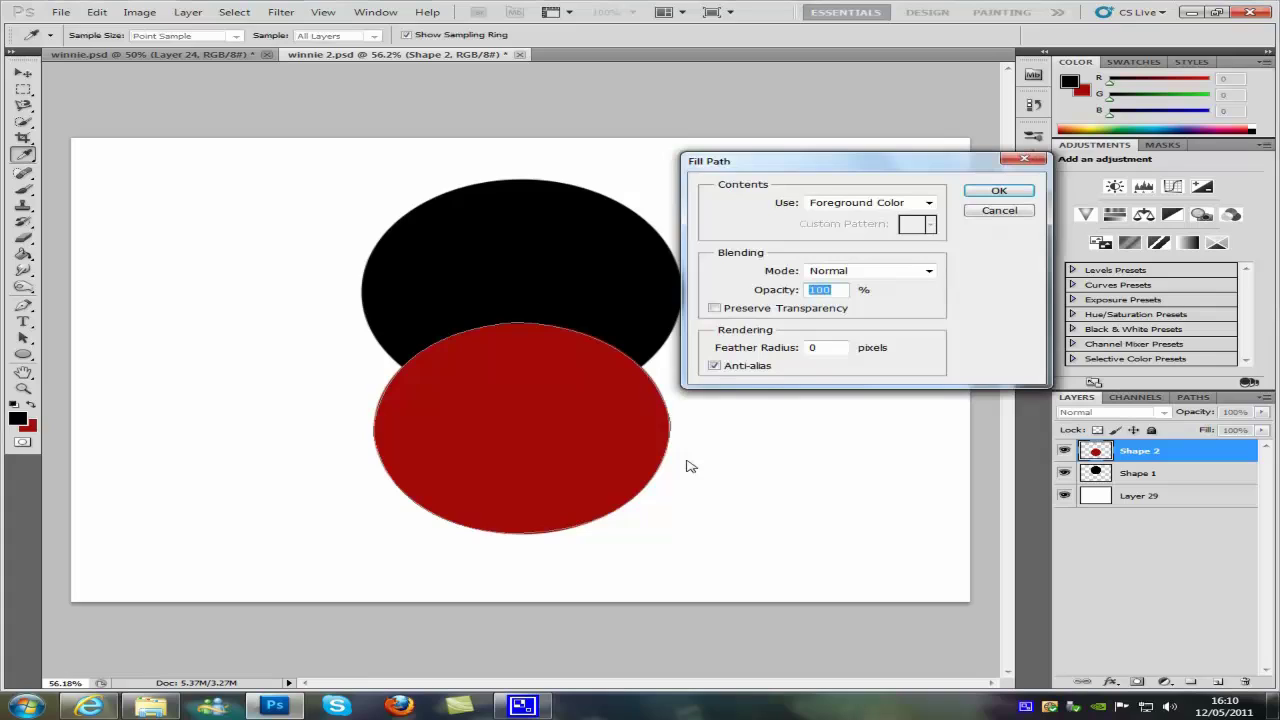
{"action": "left_click", "coordinate": [929, 204]}
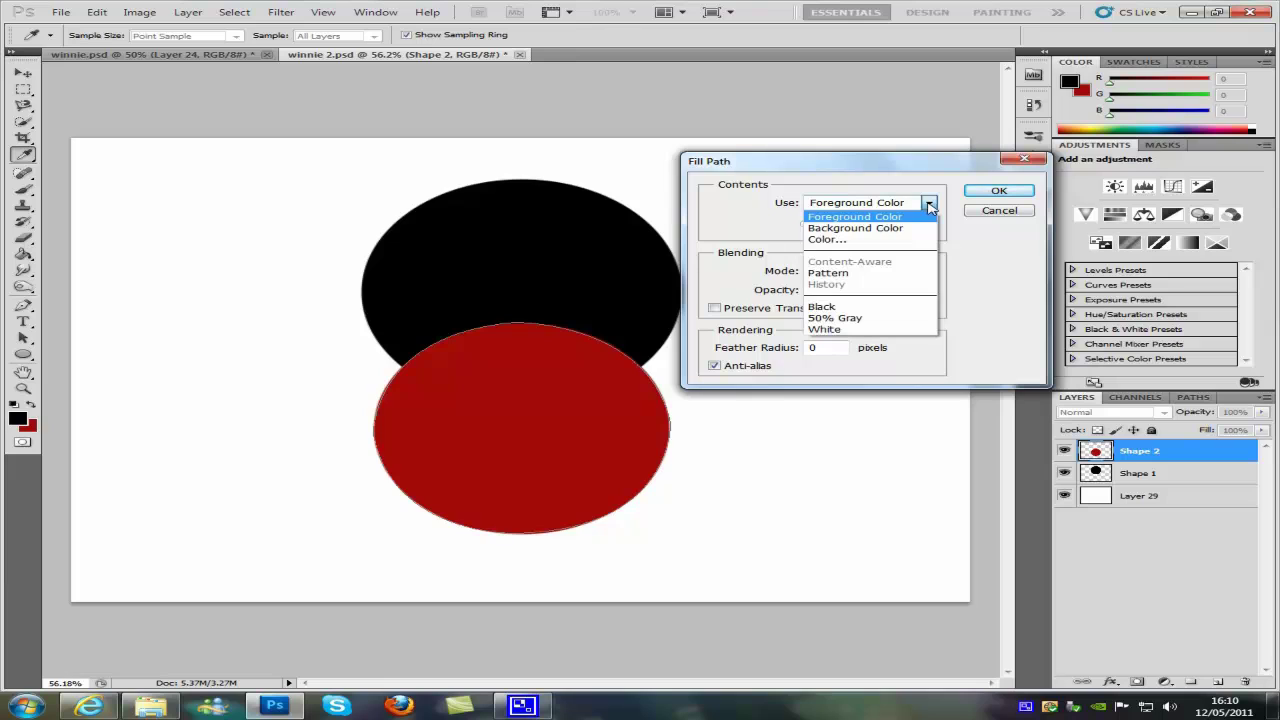
{"action": "left_click", "coordinate": [890, 239]}
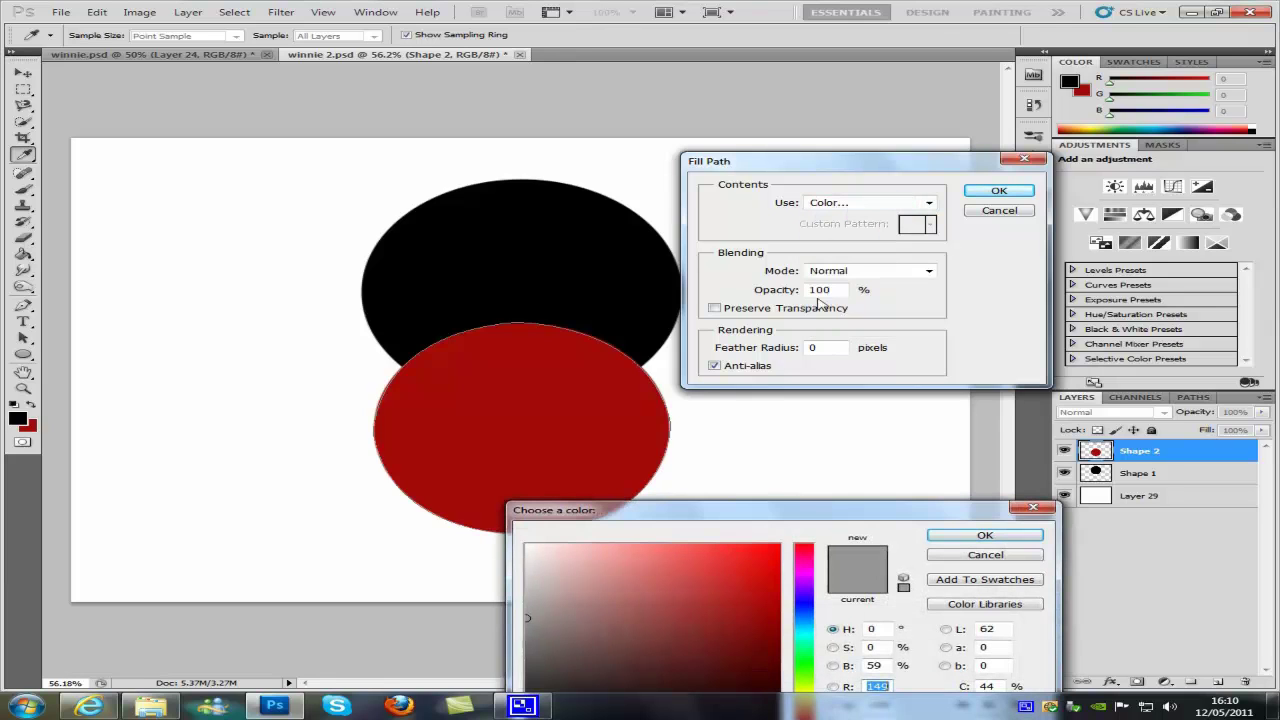
{"action": "left_click_drag", "start_coordinate": [722, 512], "coordinate": [743, 350]}
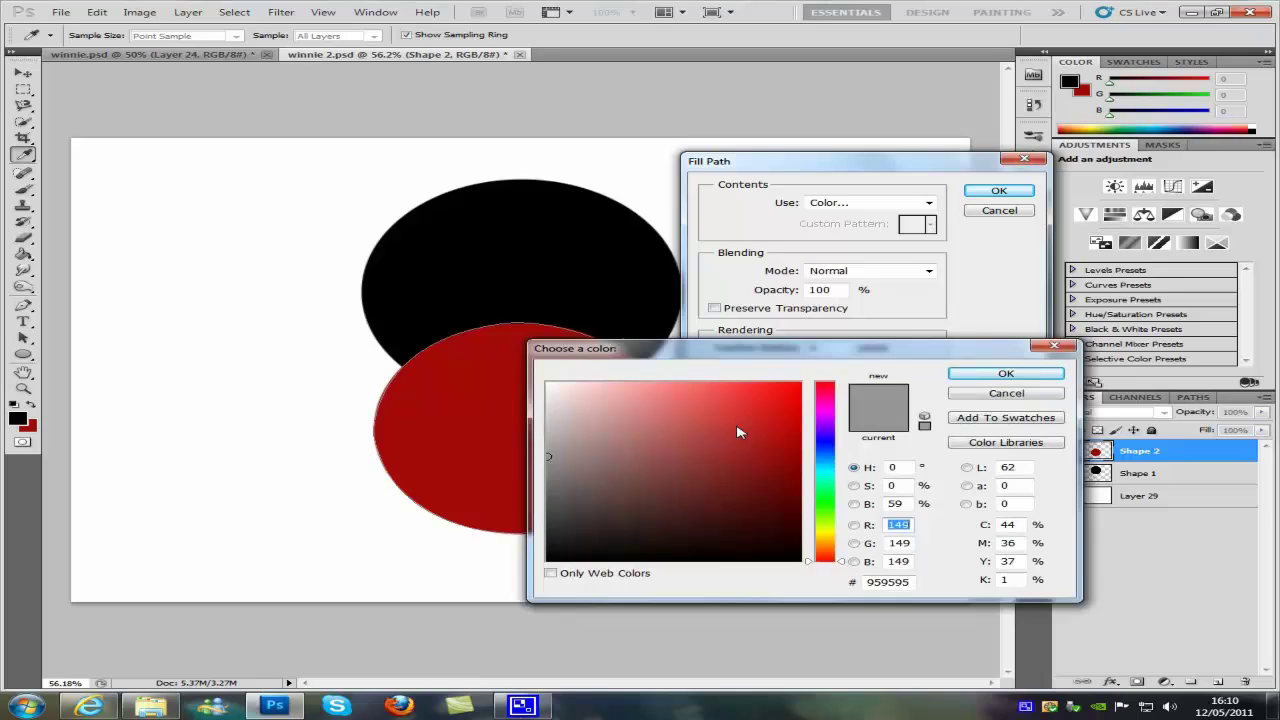
{"action": "left_click", "coordinate": [1006, 393]}
{"action": "left_click", "coordinate": [929, 203]}
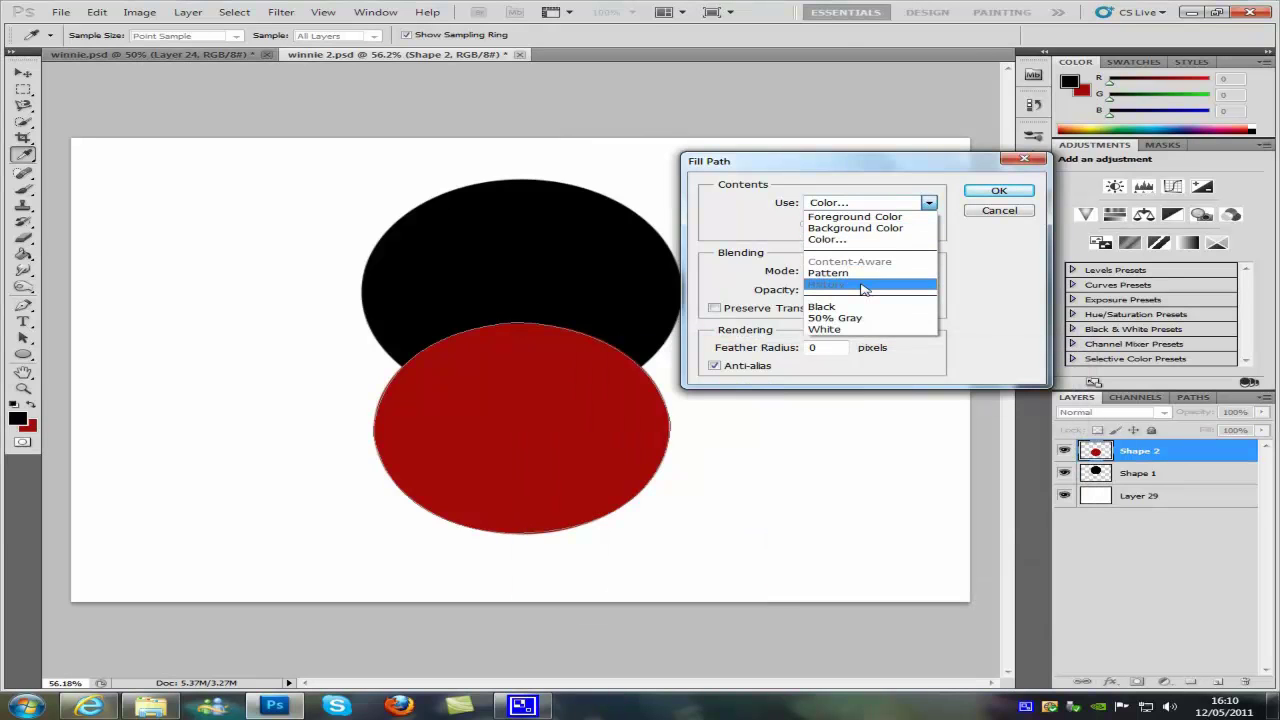
{"action": "left_click", "coordinate": [1003, 213]}
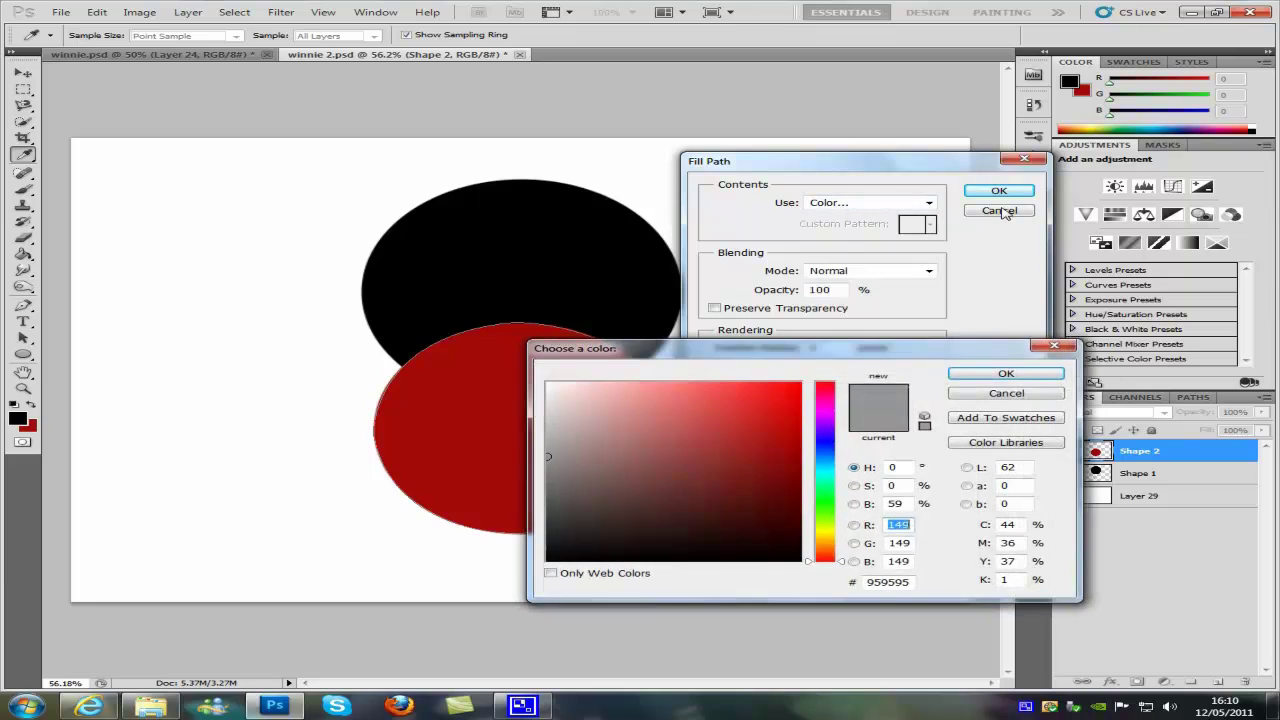
{"action": "left_click", "coordinate": [1054, 345]}
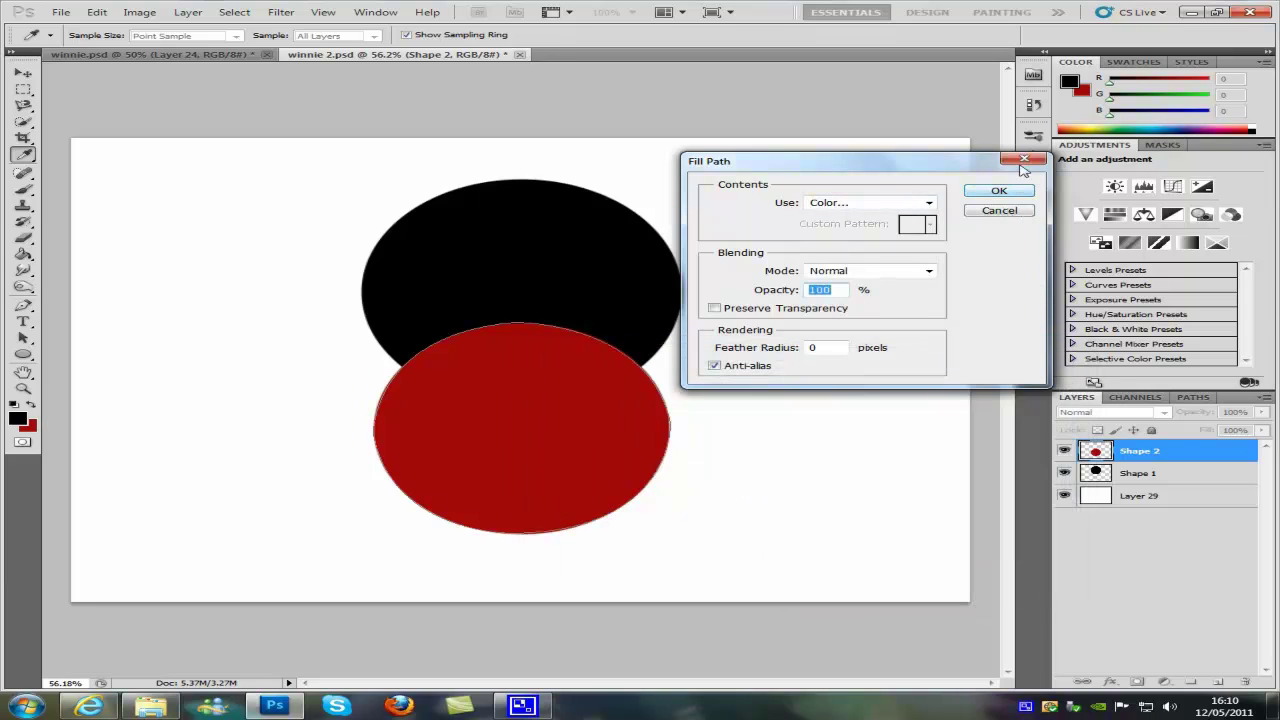
{"action": "left_click", "coordinate": [1022, 160]}
Make a selection from the path with Feather Radius 1 as a New Selection
{"action": "right_click", "coordinate": [534, 382]}
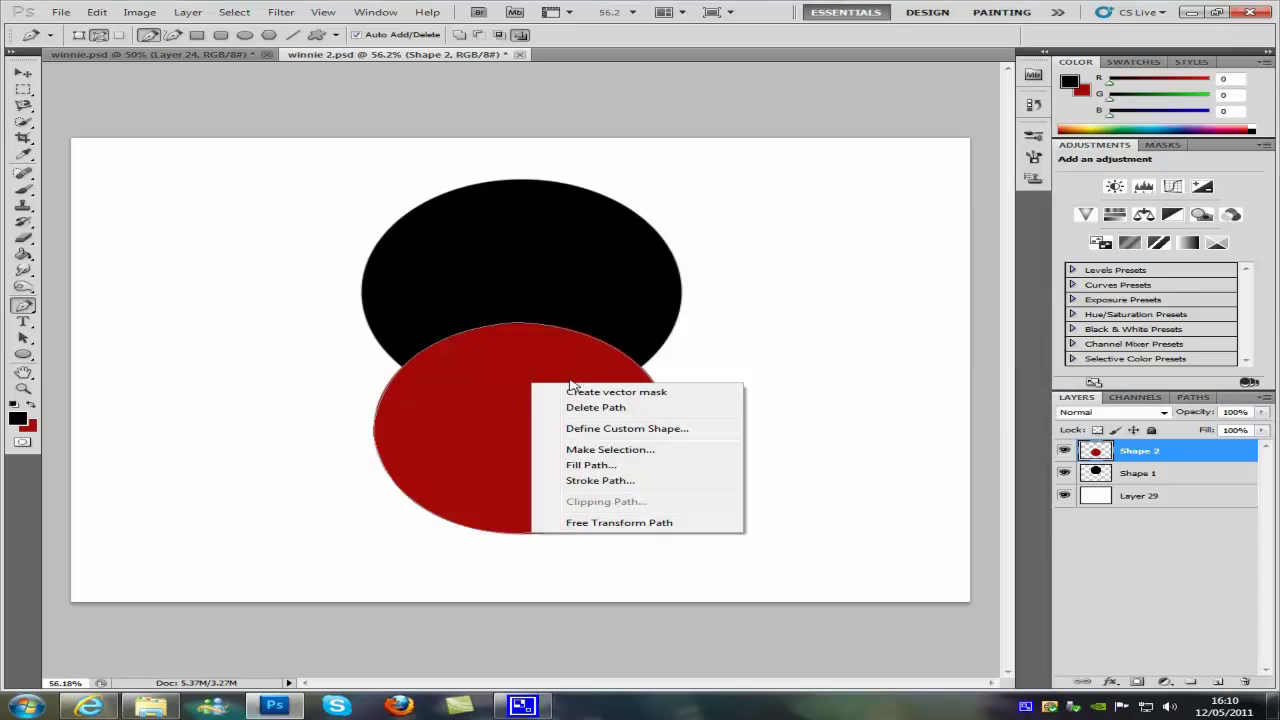
{"action": "left_click", "coordinate": [620, 455]}
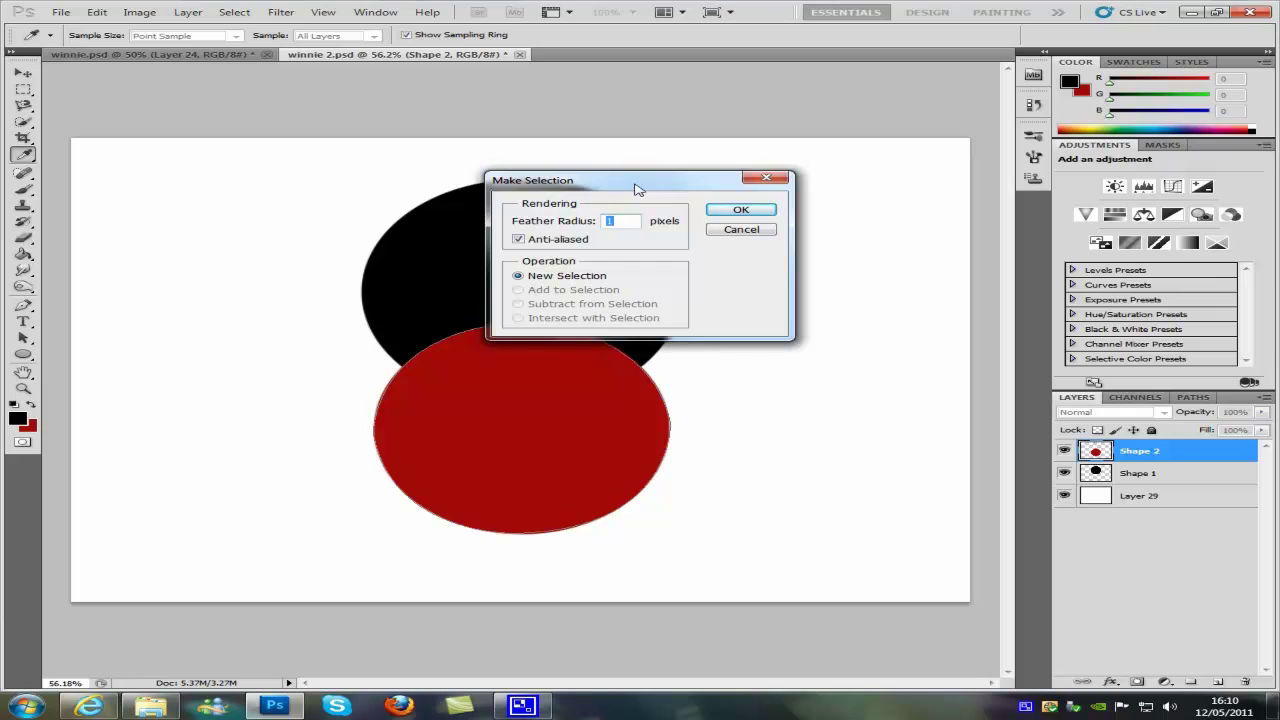
{"action": "left_click", "coordinate": [740, 209]}
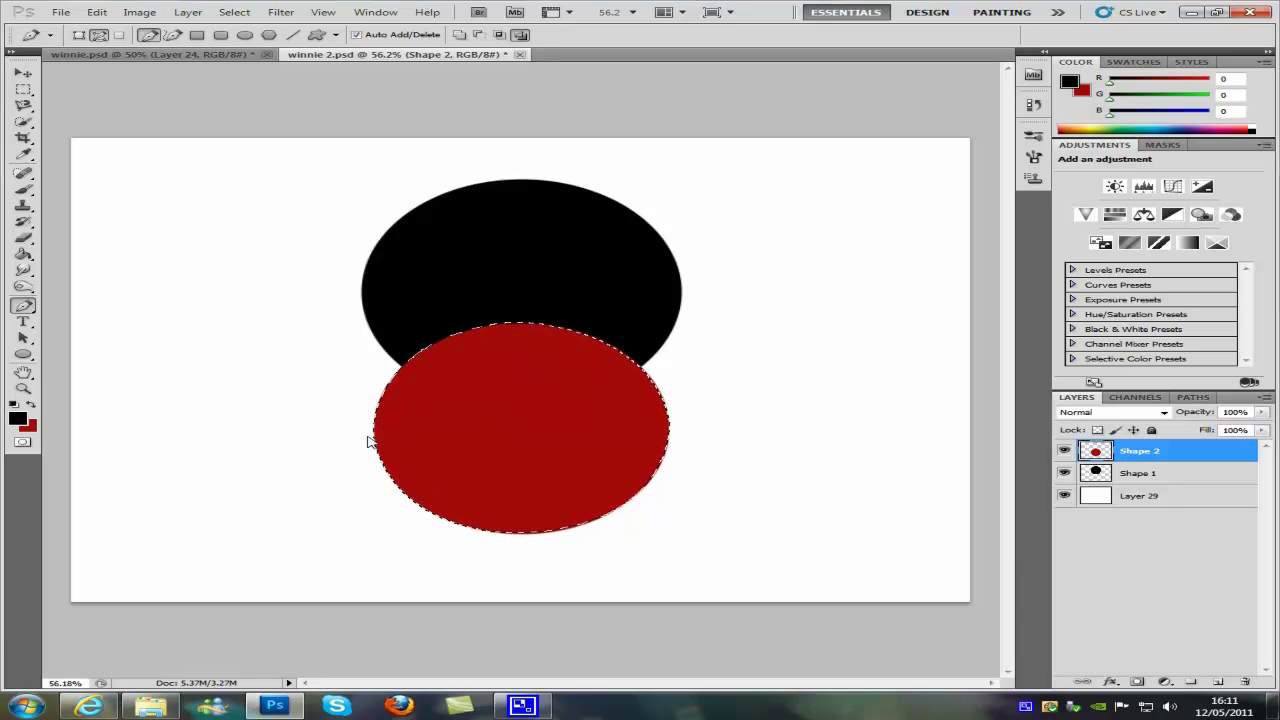
Deselect with Ctrl+D and bring up the Stroke Path dialog for the ellipse's path
{"action": "key", "text": "ctrl+d"}
{"action": "right_click", "coordinate": [536, 377]}
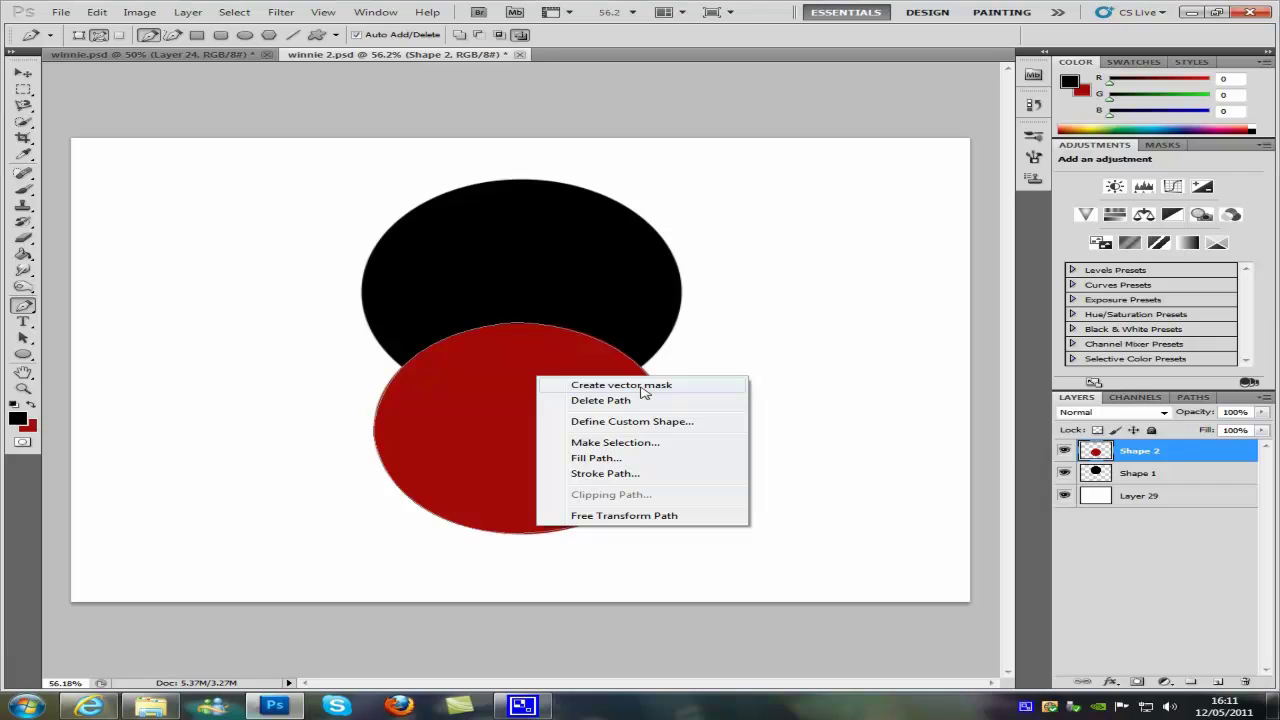
{"action": "left_click", "coordinate": [598, 475]}
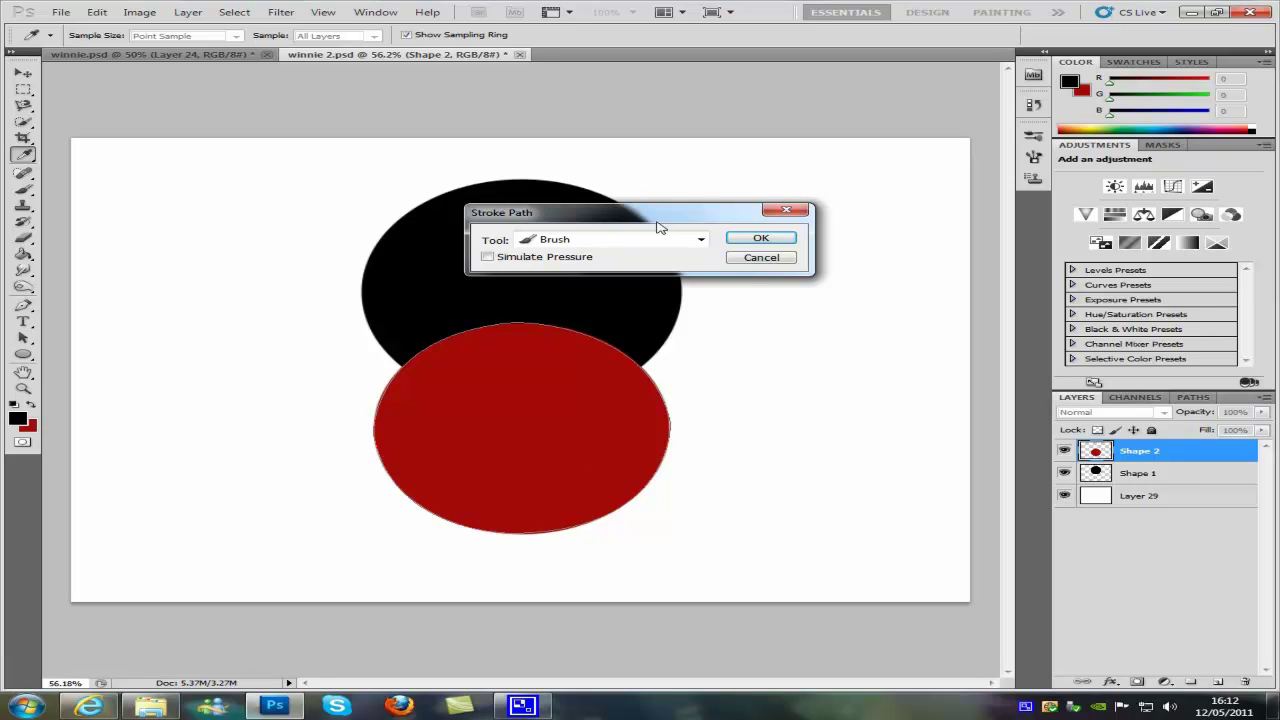
Stroke the ellipse's path using the Brush tool
{"action": "left_click", "coordinate": [702, 240]}
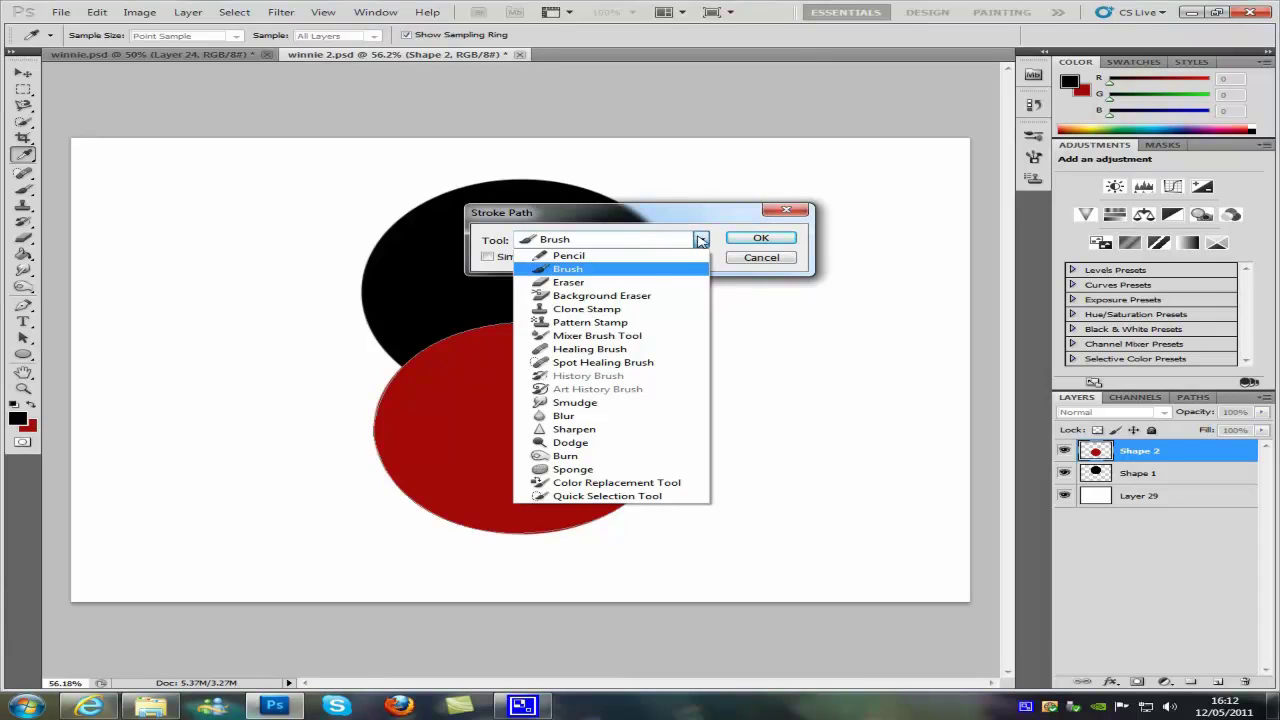
{"action": "left_click", "coordinate": [615, 269]}
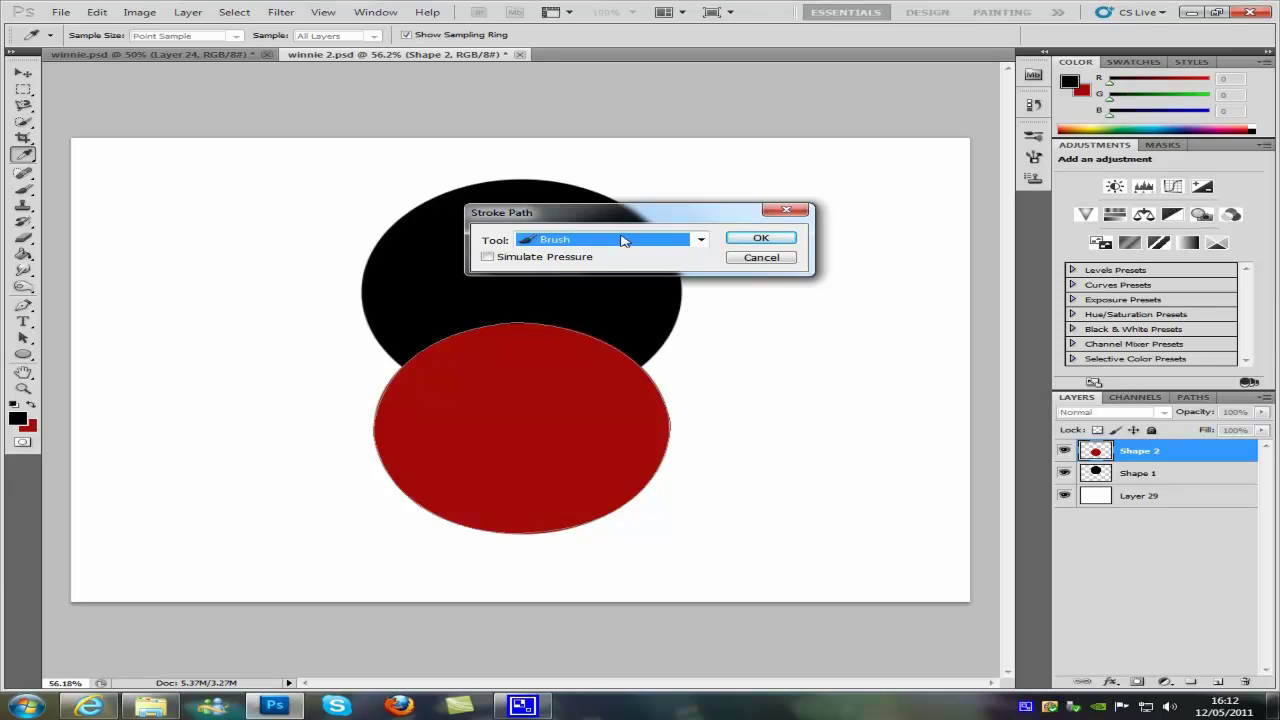
{"action": "left_click", "coordinate": [757, 241]}
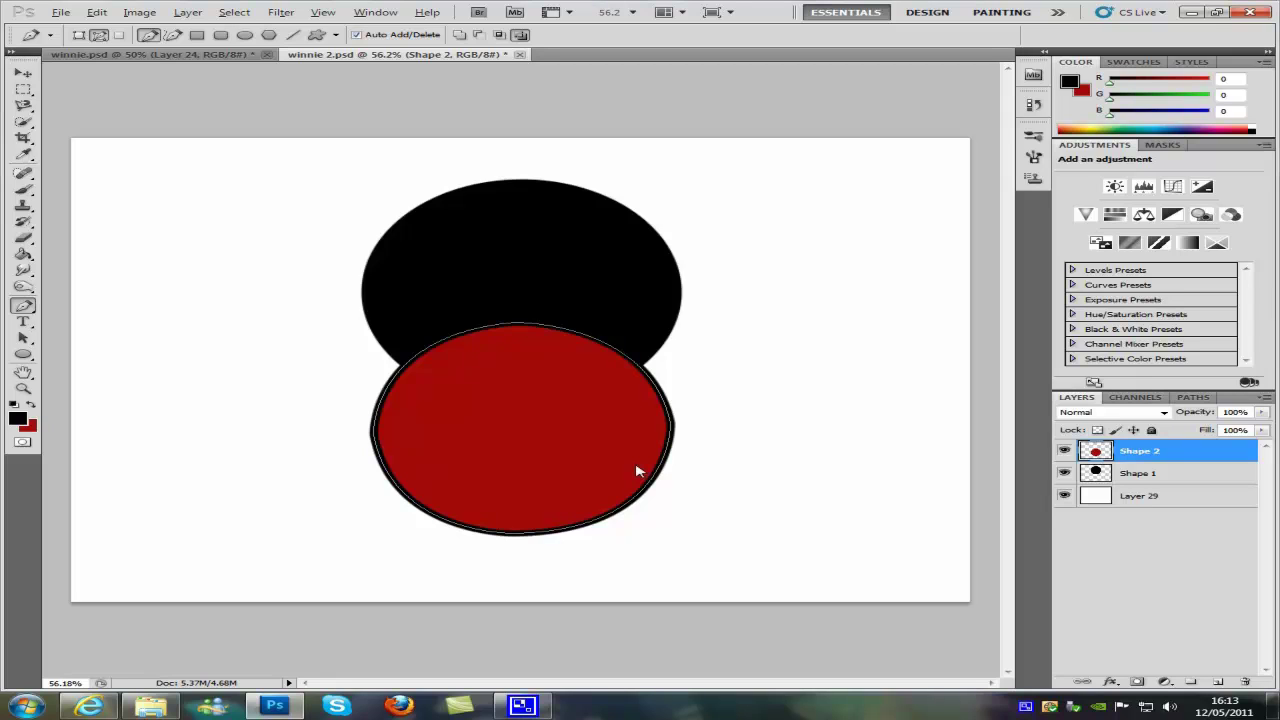
Undo the stroke, brush-stroke the path on a new layer, and move the black ring right
{"action": "key", "text": "ctrl+z"}
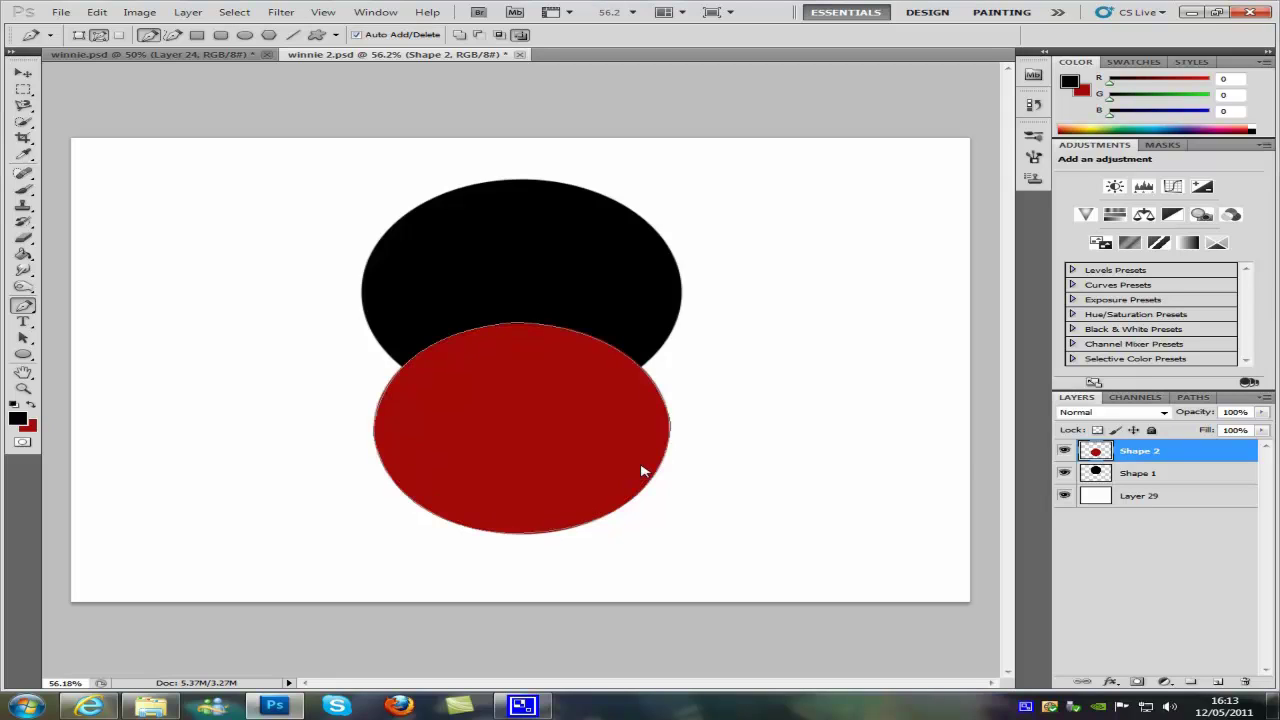
{"action": "left_click", "coordinate": [1222, 681]}
{"action": "right_click", "coordinate": [519, 400]}
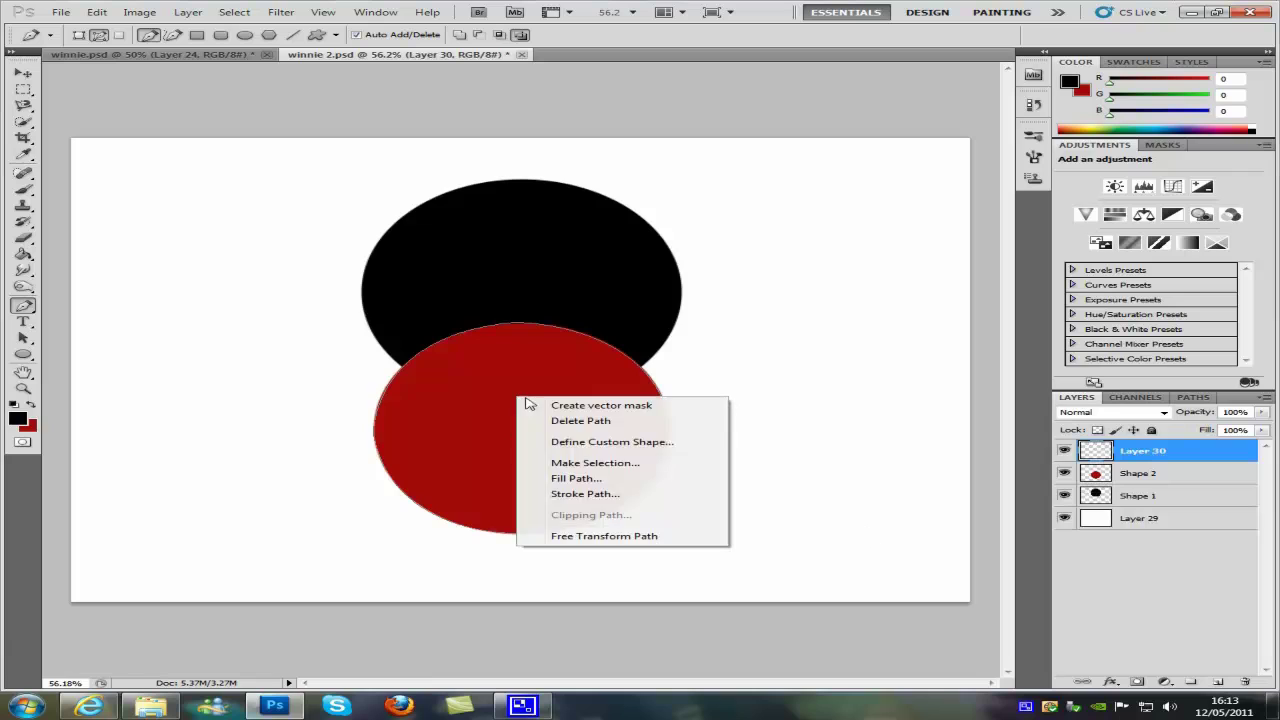
{"action": "left_click", "coordinate": [590, 494]}
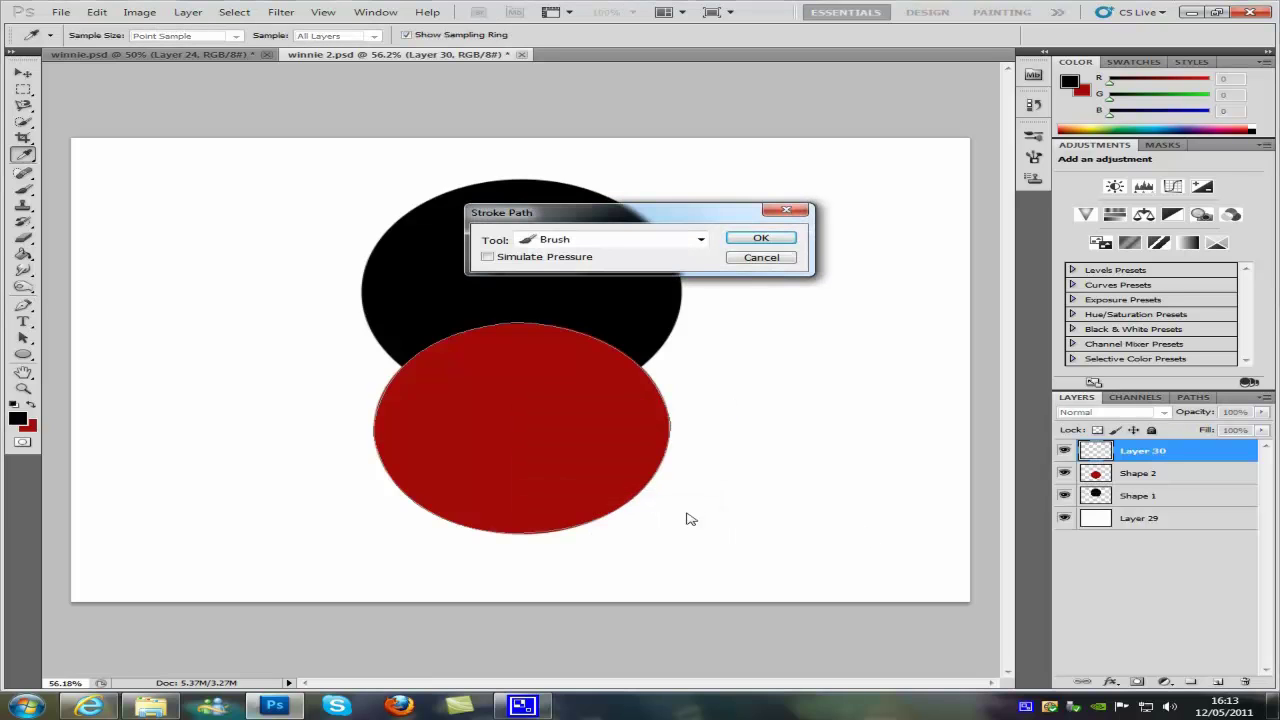
{"action": "key", "text": "Return"}
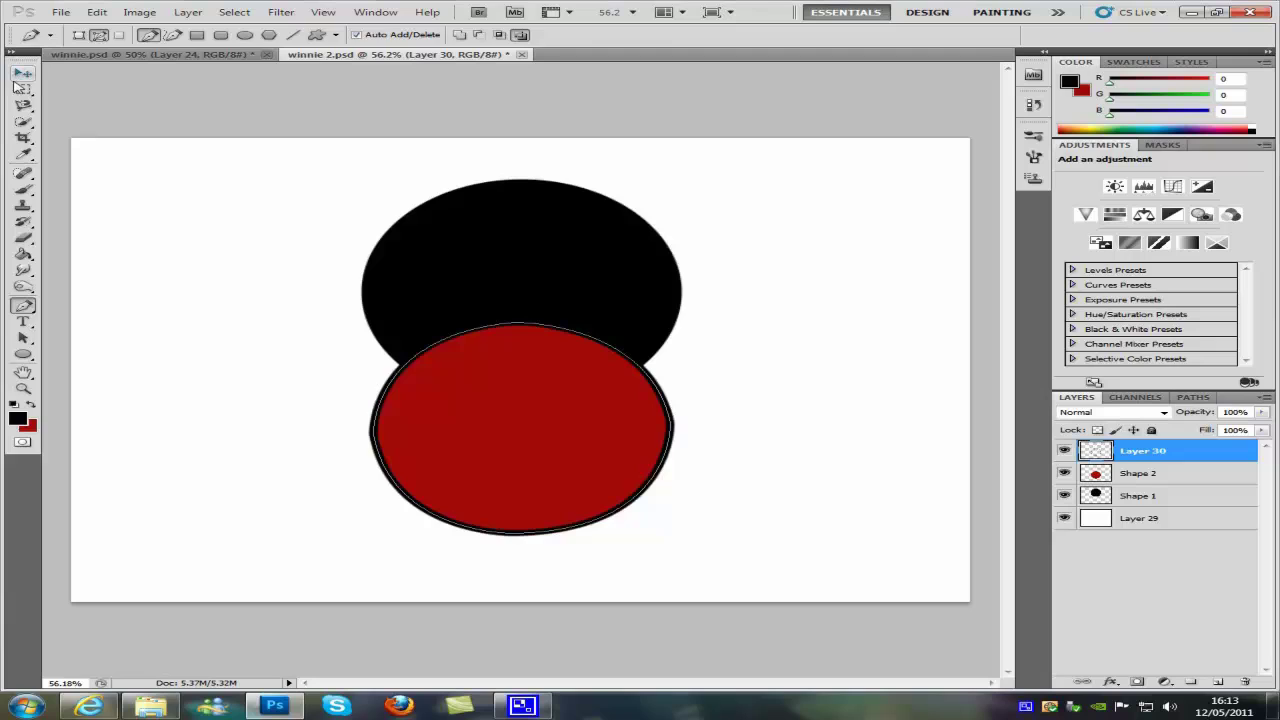
{"action": "left_click", "coordinate": [22, 73]}
{"action": "mouse_move", "coordinate": [585, 440]}
{"action": "left_mouse_down"}
{"action": "mouse_move", "coordinate": [356, 412]}
{"action": "mouse_move", "coordinate": [290, 247]}
{"action": "mouse_move", "coordinate": [263, 289]}
{"action": "mouse_move", "coordinate": [817, 294]}
{"action": "mouse_move", "coordinate": [886, 277]}
{"action": "mouse_move", "coordinate": [874, 466]}
{"action": "mouse_move", "coordinate": [837, 351]}
{"action": "mouse_move", "coordinate": [867, 371]}
{"action": "left_mouse_up"}
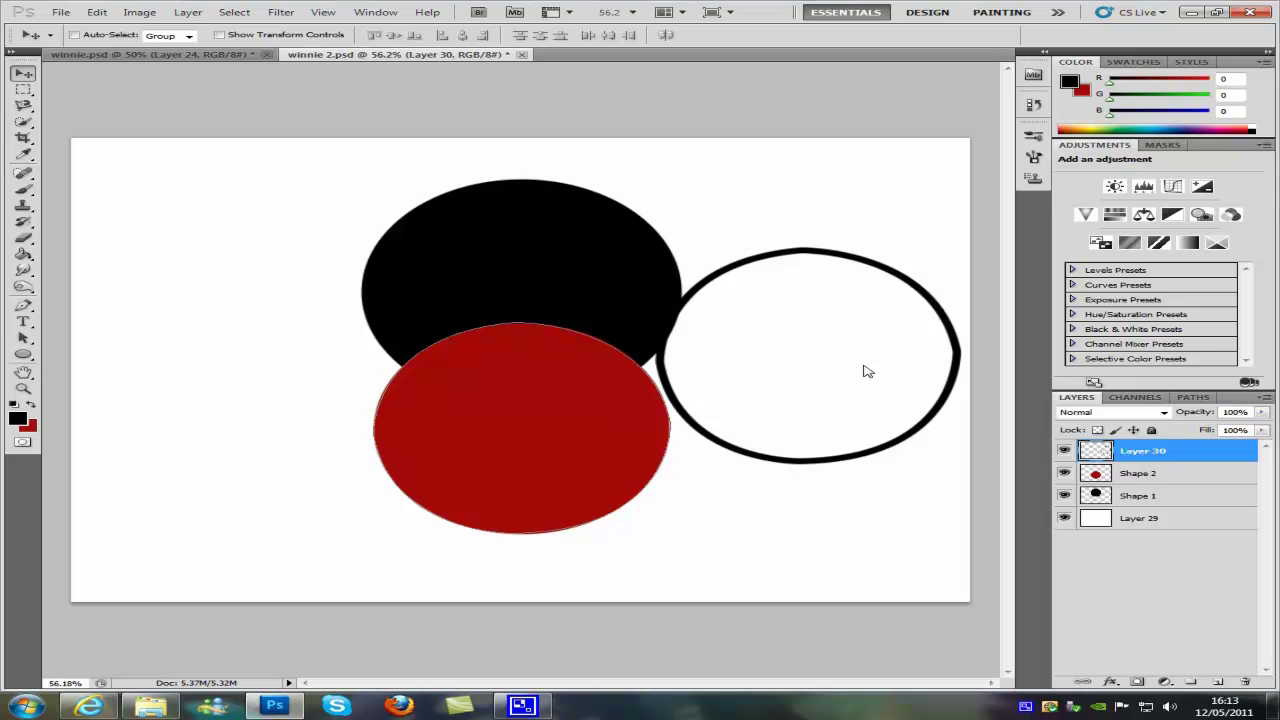
Nudge the Pooh drawing in winnie.psd, then drag the ring in winnie 2.psd onto the red ellipse
{"action": "left_click", "coordinate": [160, 54]}
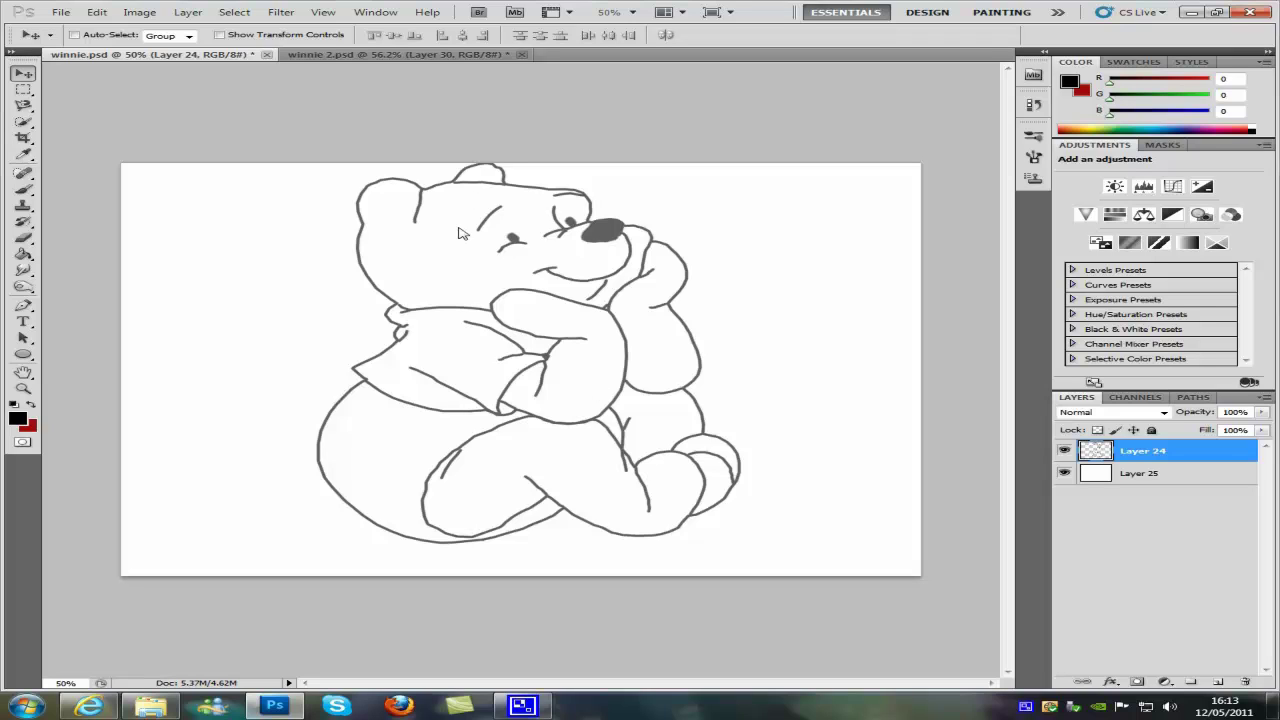
{"action": "mouse_move", "coordinate": [494, 280]}
{"action": "left_mouse_down"}
{"action": "mouse_move", "coordinate": [544, 306]}
{"action": "mouse_move", "coordinate": [508, 277]}
{"action": "left_mouse_up"}
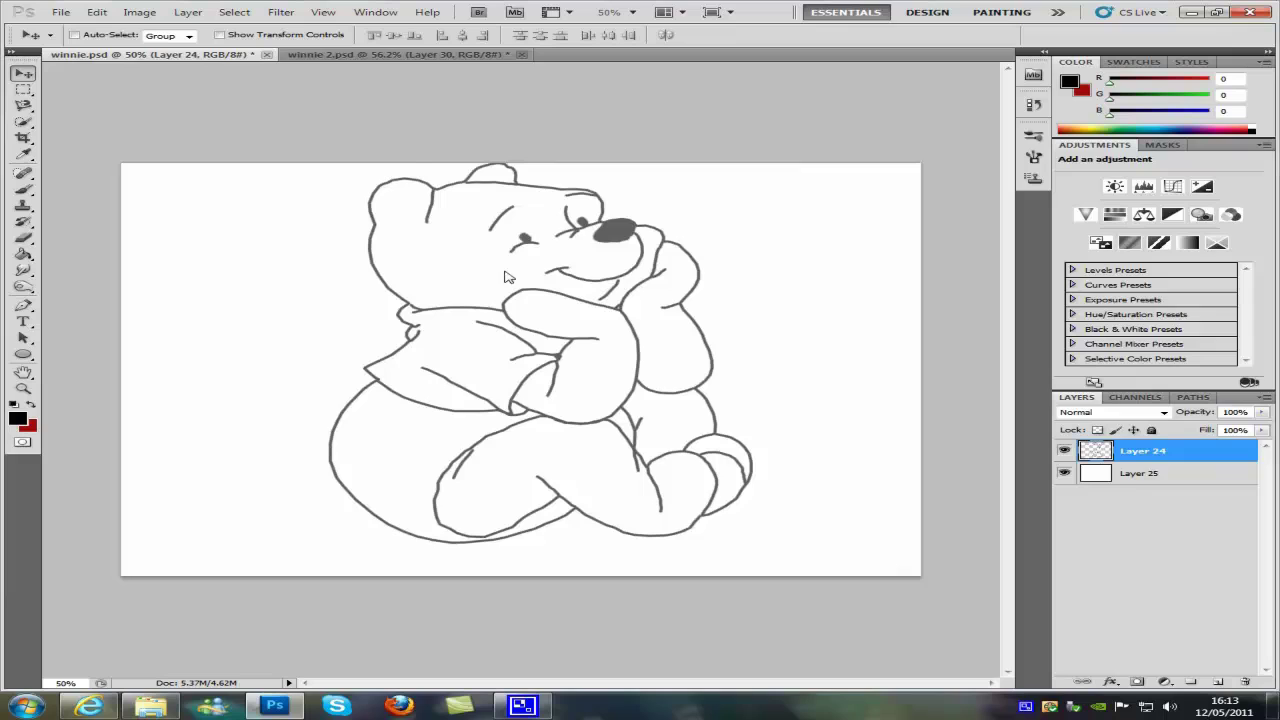
{"action": "left_click", "coordinate": [360, 56]}
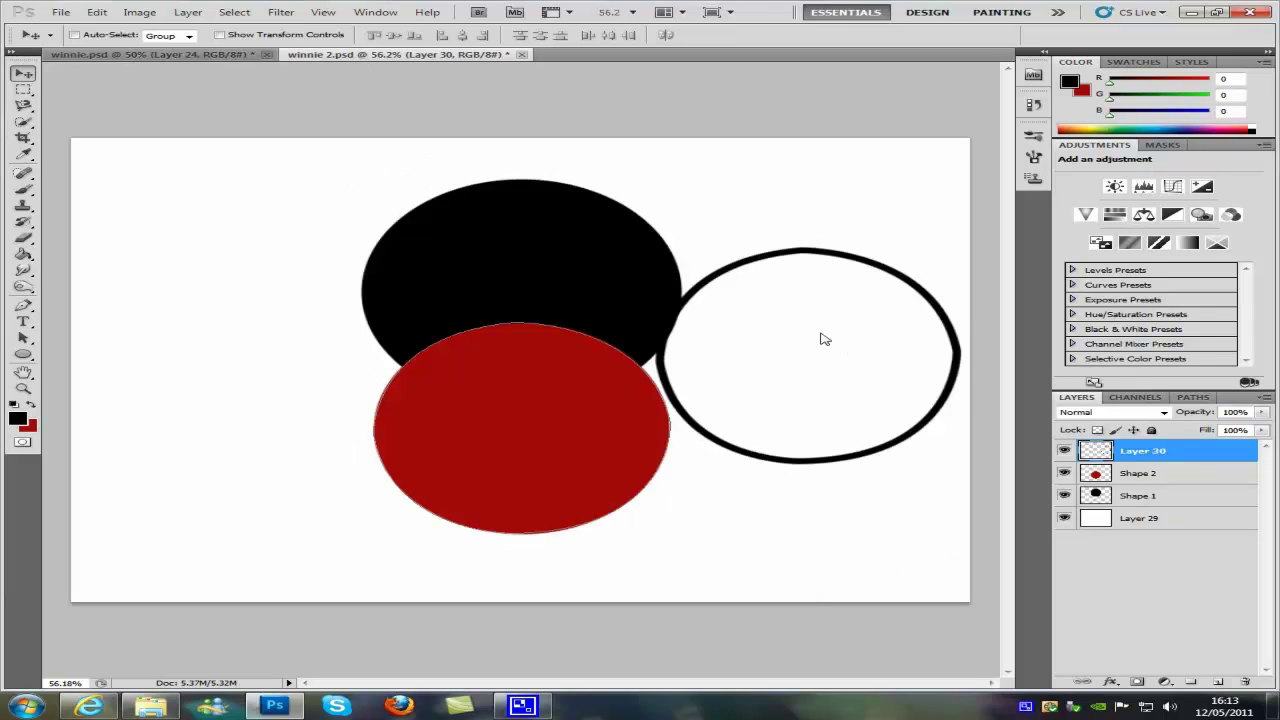
{"action": "left_click_drag", "start_coordinate": [826, 338], "coordinate": [500, 383]}
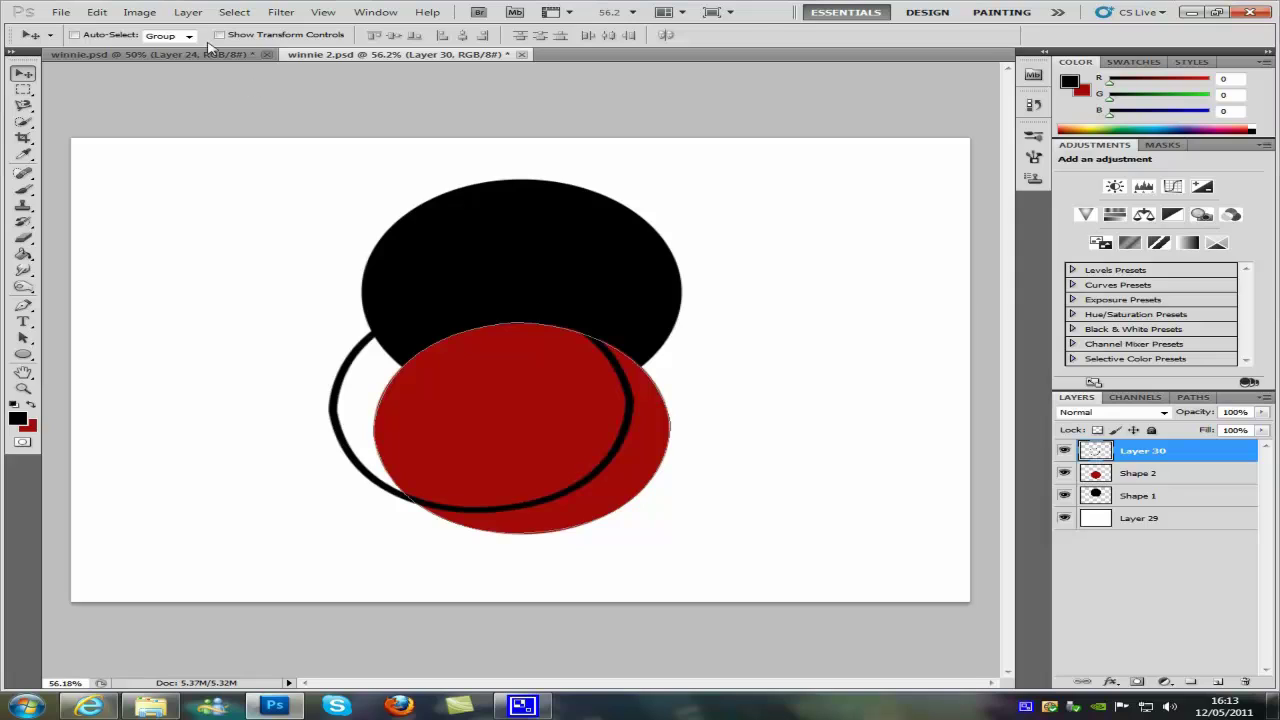
Drag the ring over the red ellipse again, then undo the ring's moves and stroke
{"action": "left_click", "coordinate": [206, 55]}
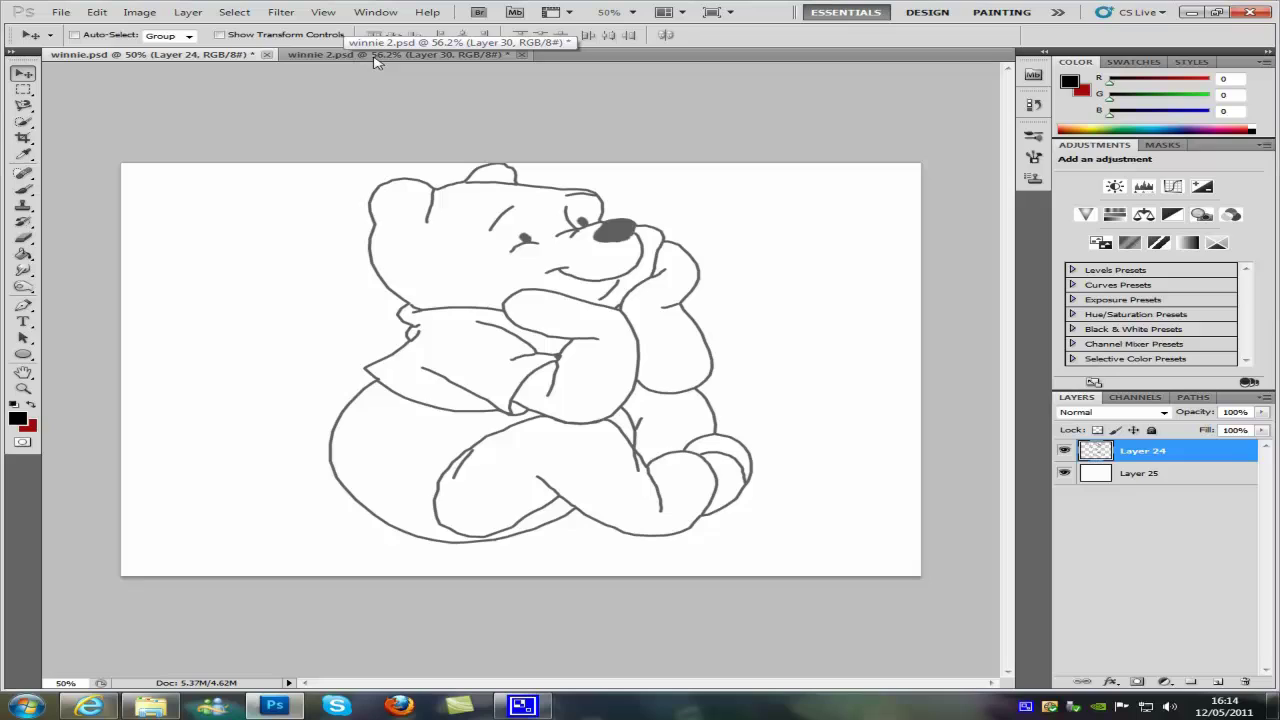
{"action": "left_click", "coordinate": [450, 58]}
{"action": "left_click_drag", "start_coordinate": [432, 414], "coordinate": [515, 443]}
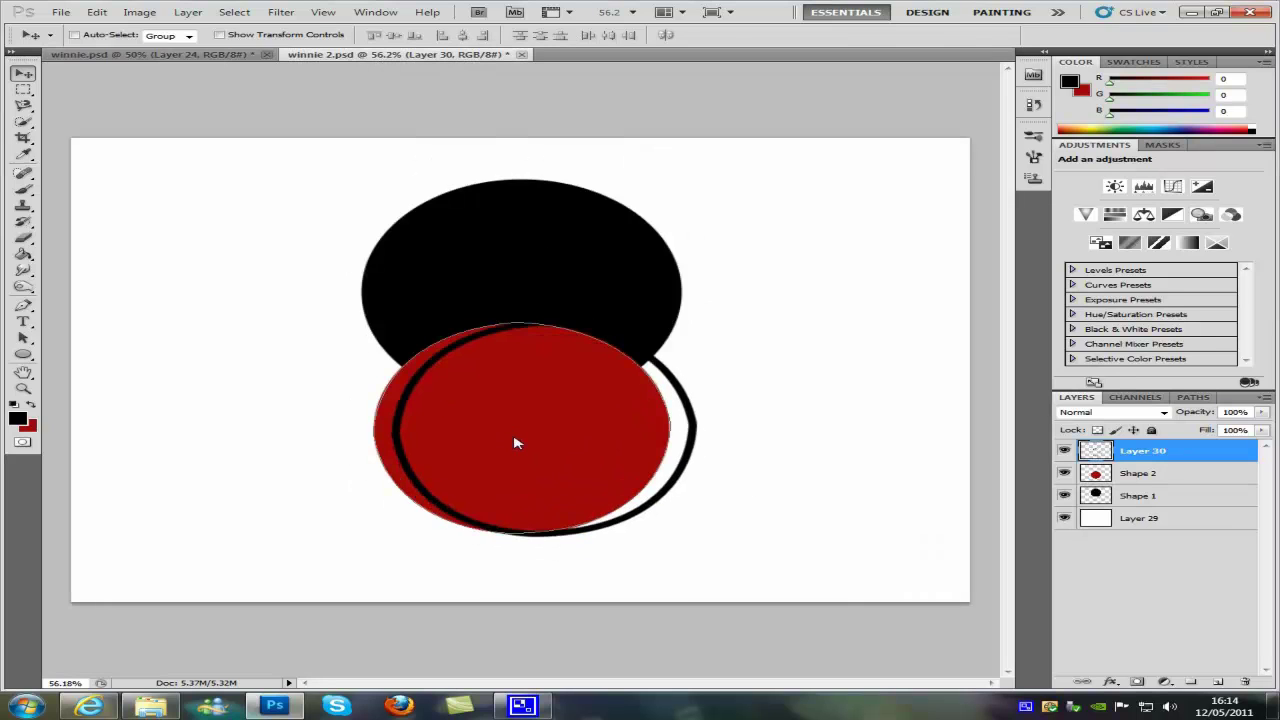
{"action": "key", "text": "ctrl+alt+z"}
{"action": "key", "text": "ctrl+alt+z"}
{"action": "key", "text": "ctrl+alt+z"}
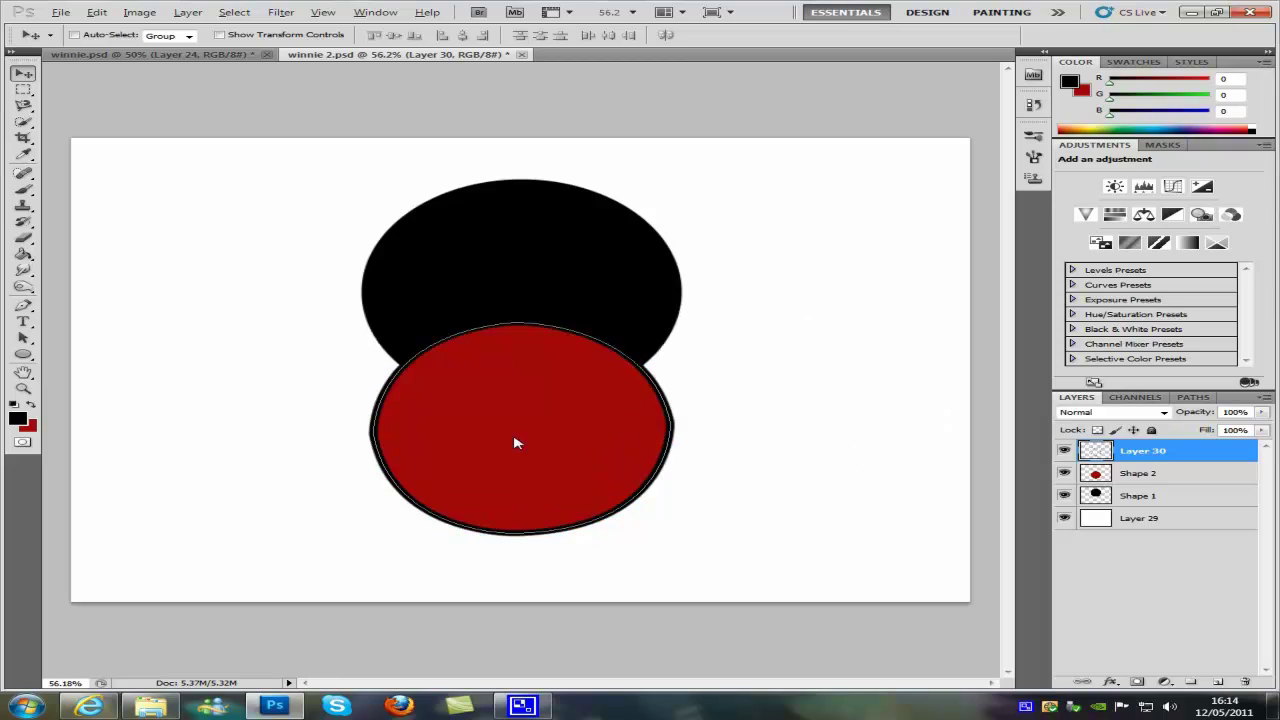
{"action": "key", "text": "ctrl+alt+z"}
{"action": "key", "text": "alt"}
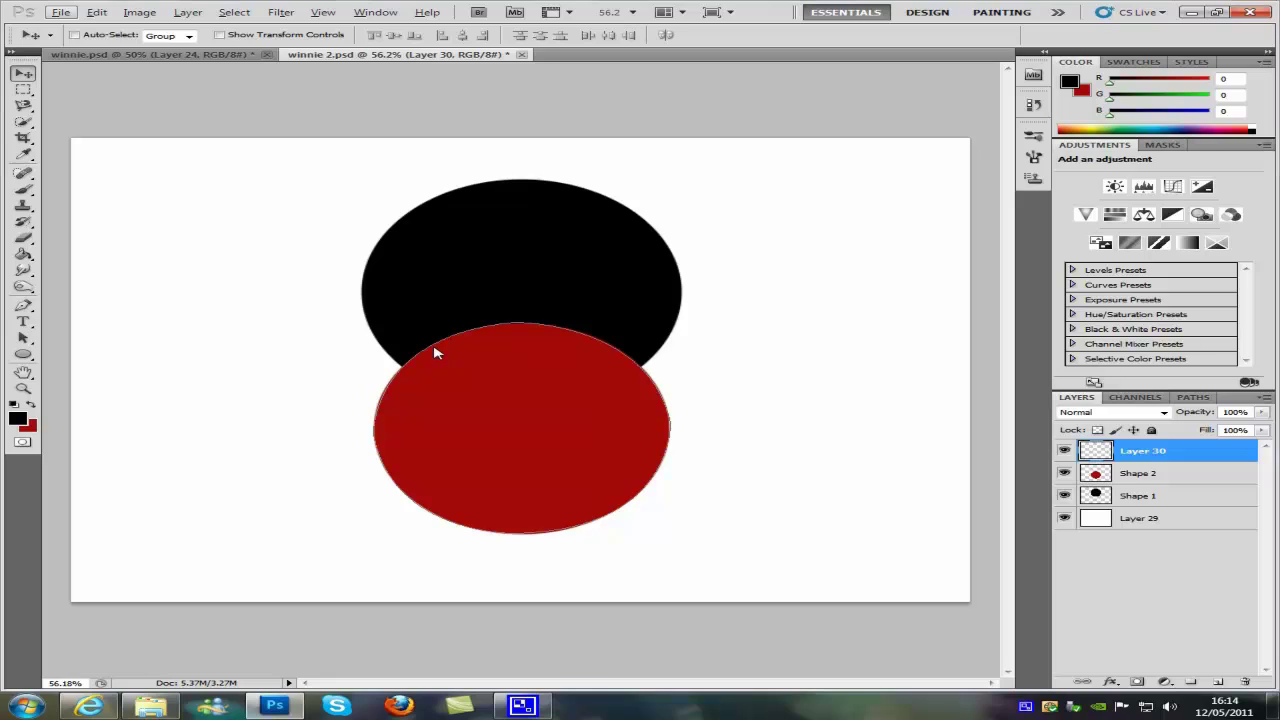
Switch to the Add Anchor Point Tool from the pen tool variants
{"action": "right_click", "coordinate": [527, 392]}
{"action": "left_click", "coordinate": [24, 307]}
{"action": "left_click", "coordinate": [24, 307]}
{"action": "right_click", "coordinate": [24, 307]}
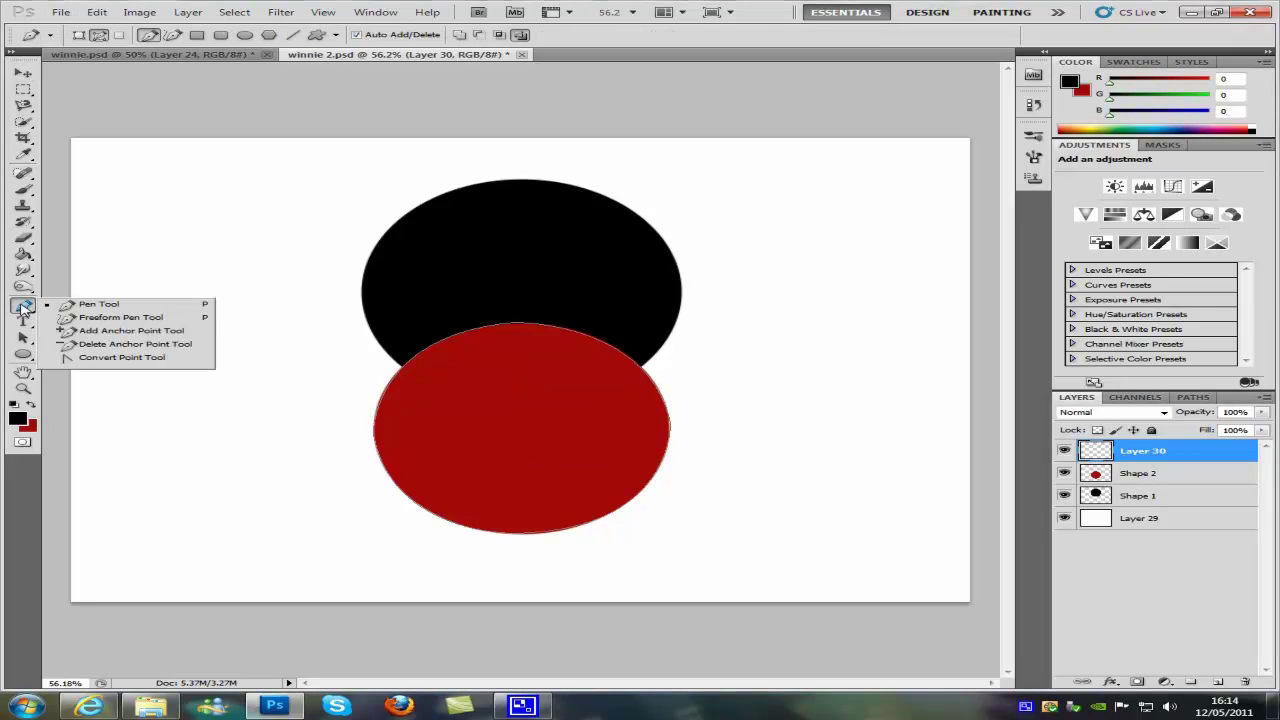
{"action": "left_click", "coordinate": [106, 331]}
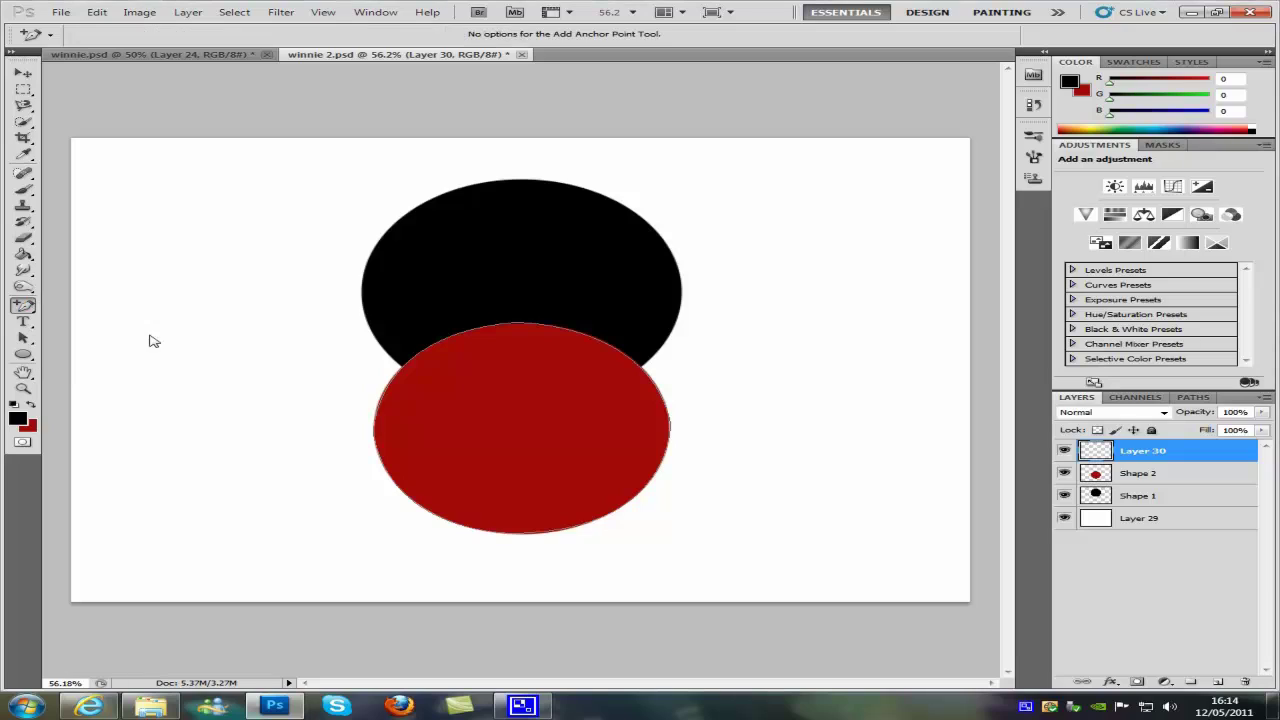
Add five anchors on the ellipse path: upper-left, lower-left, lower-right and two upper-right
{"action": "left_click", "coordinate": [438, 346]}
{"action": "left_click", "coordinate": [417, 503]}
{"action": "left_click", "coordinate": [618, 508]}
{"action": "left_click", "coordinate": [637, 357]}
{"action": "left_click", "coordinate": [577, 332]}
Pull the upper-right, upper-left, lower-left and lower-right anchors outward into pointed lobes
{"action": "left_click_drag", "start_coordinate": [579, 333], "coordinate": [706, 198]}
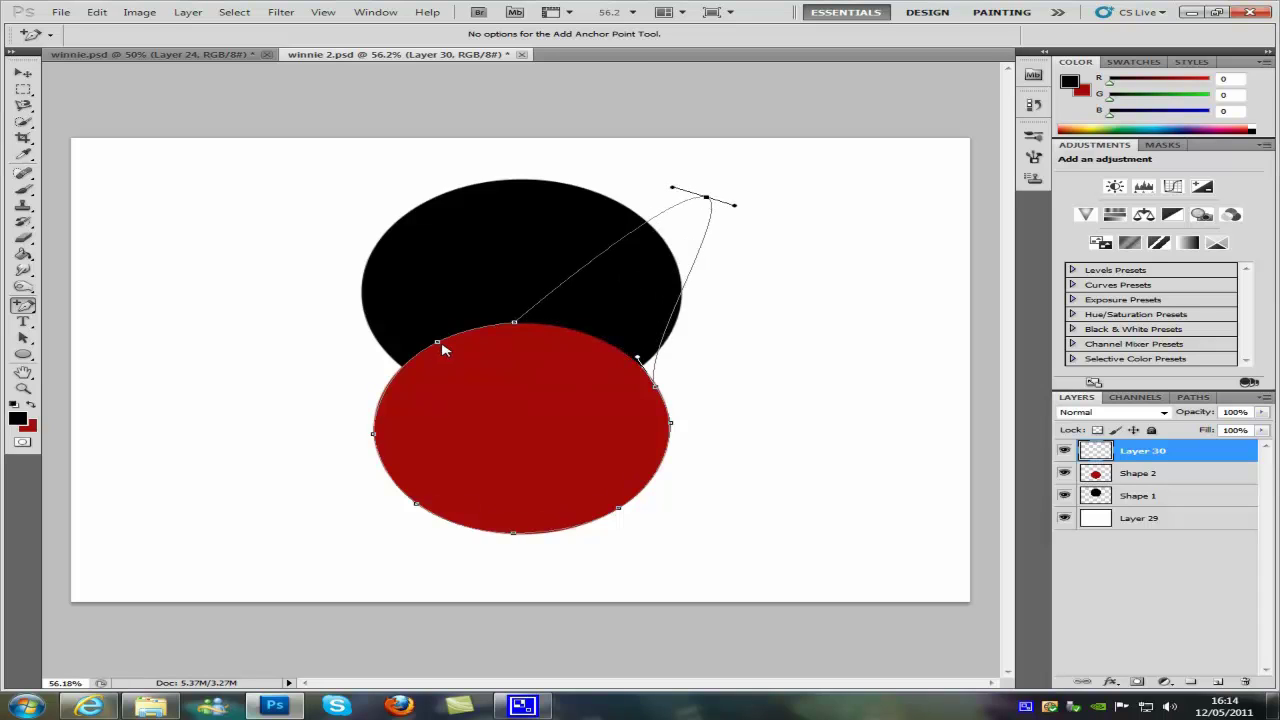
{"action": "left_click_drag", "start_coordinate": [443, 350], "coordinate": [292, 193]}
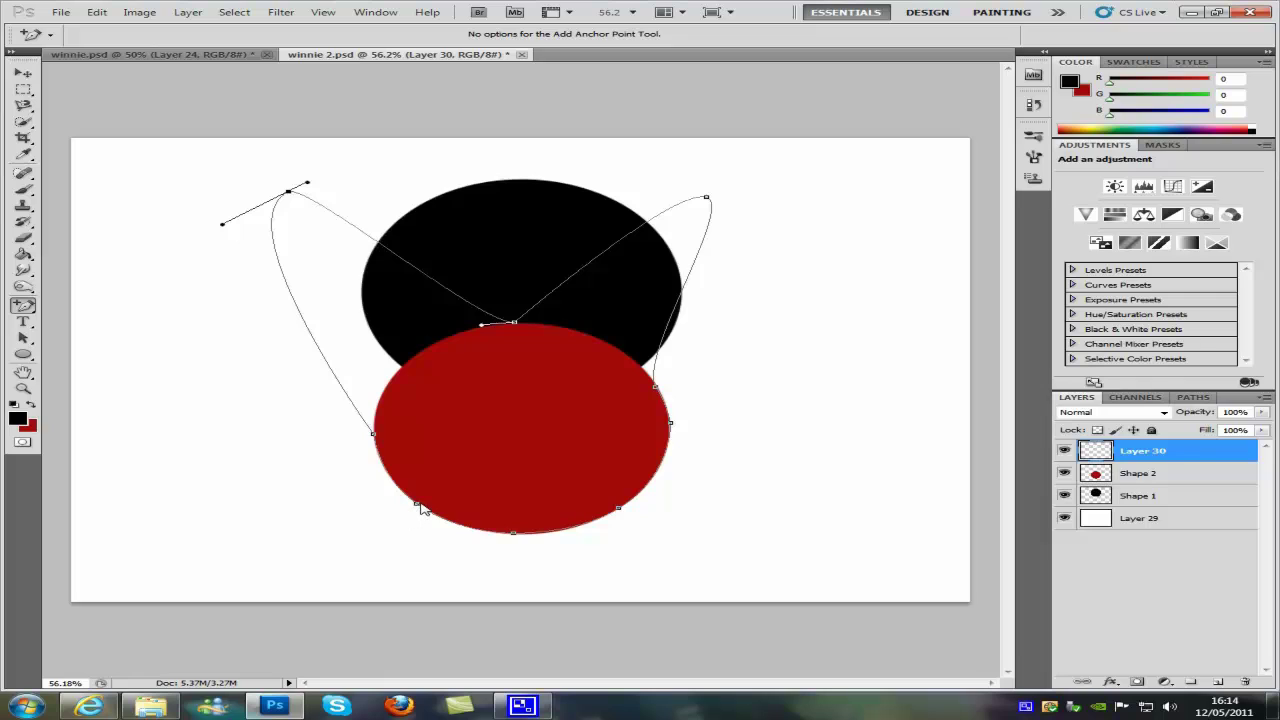
{"action": "left_click_drag", "start_coordinate": [419, 508], "coordinate": [208, 596]}
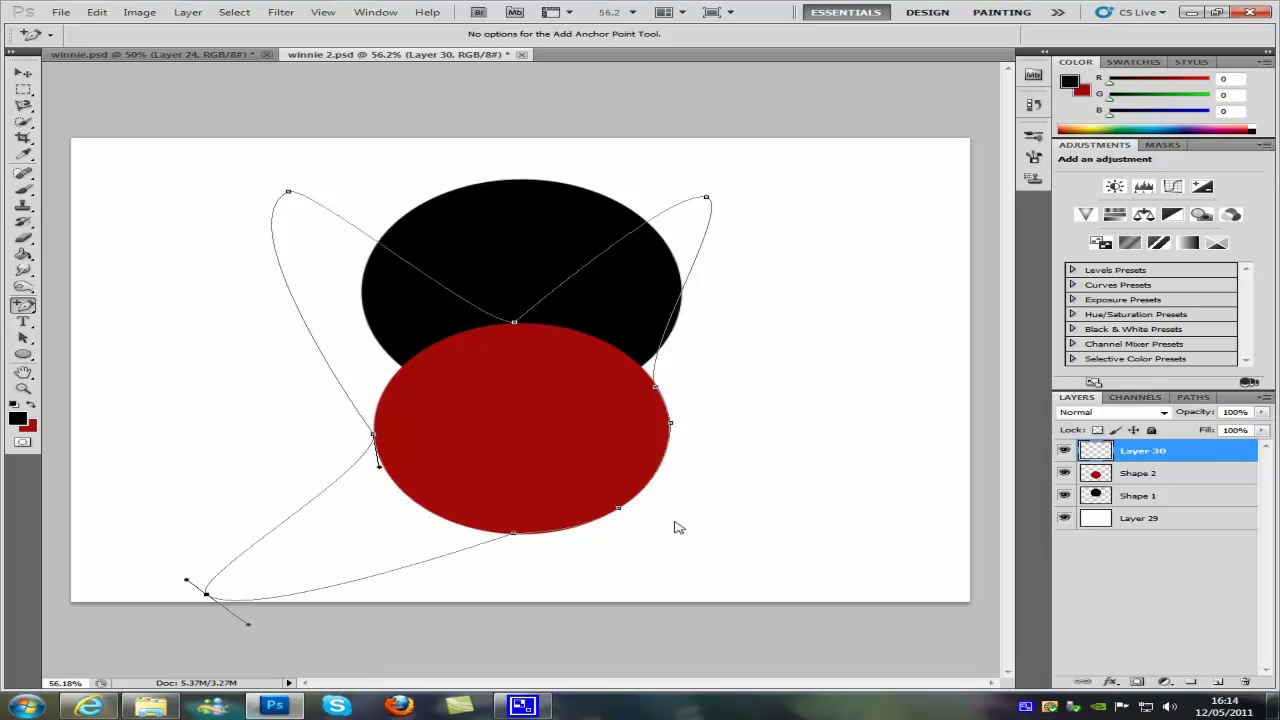
{"action": "left_click_drag", "start_coordinate": [622, 513], "coordinate": [887, 598]}
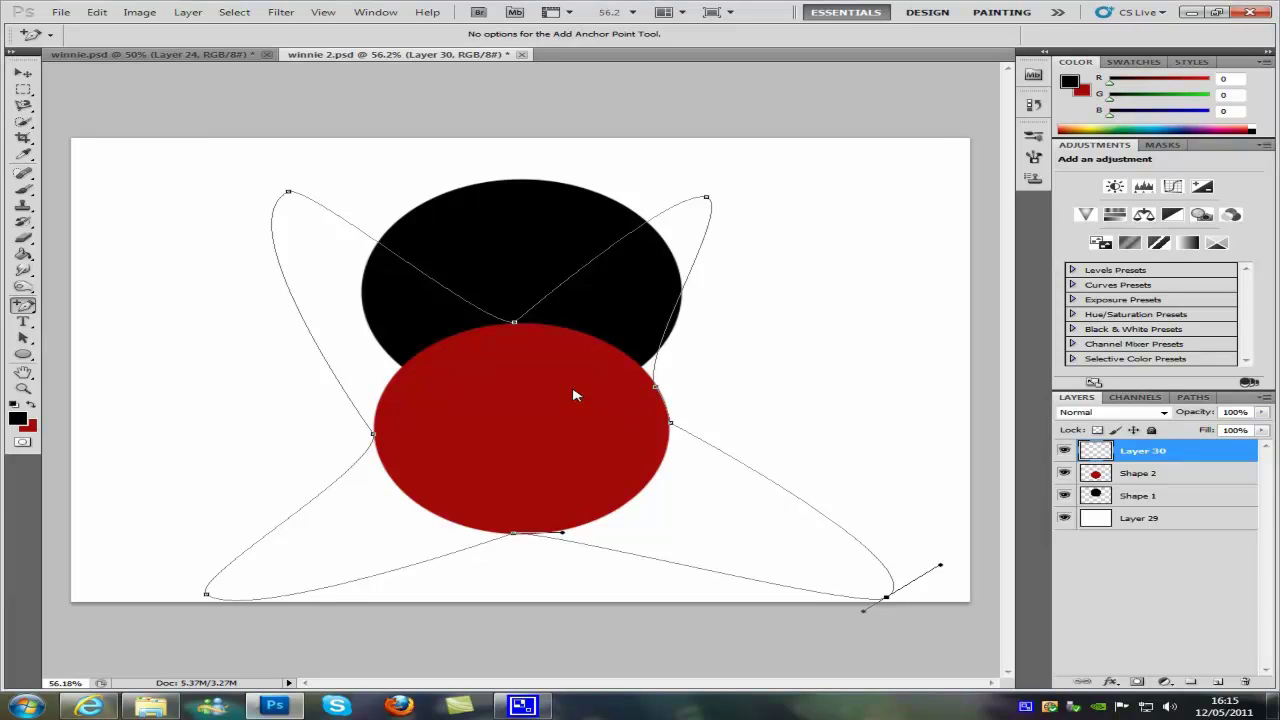
Go to winnie.psd, then return to the winnie 2.psd circles document
{"action": "left_click", "coordinate": [200, 55]}
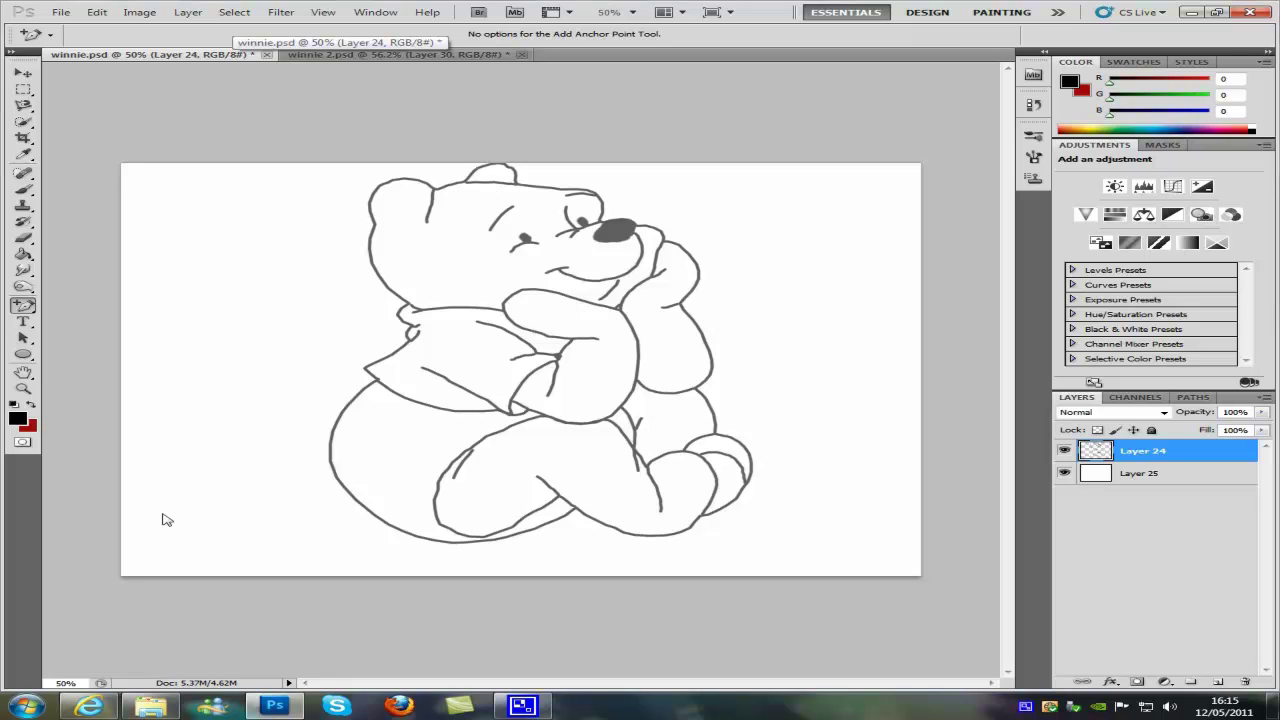
{"action": "left_click", "coordinate": [406, 56]}
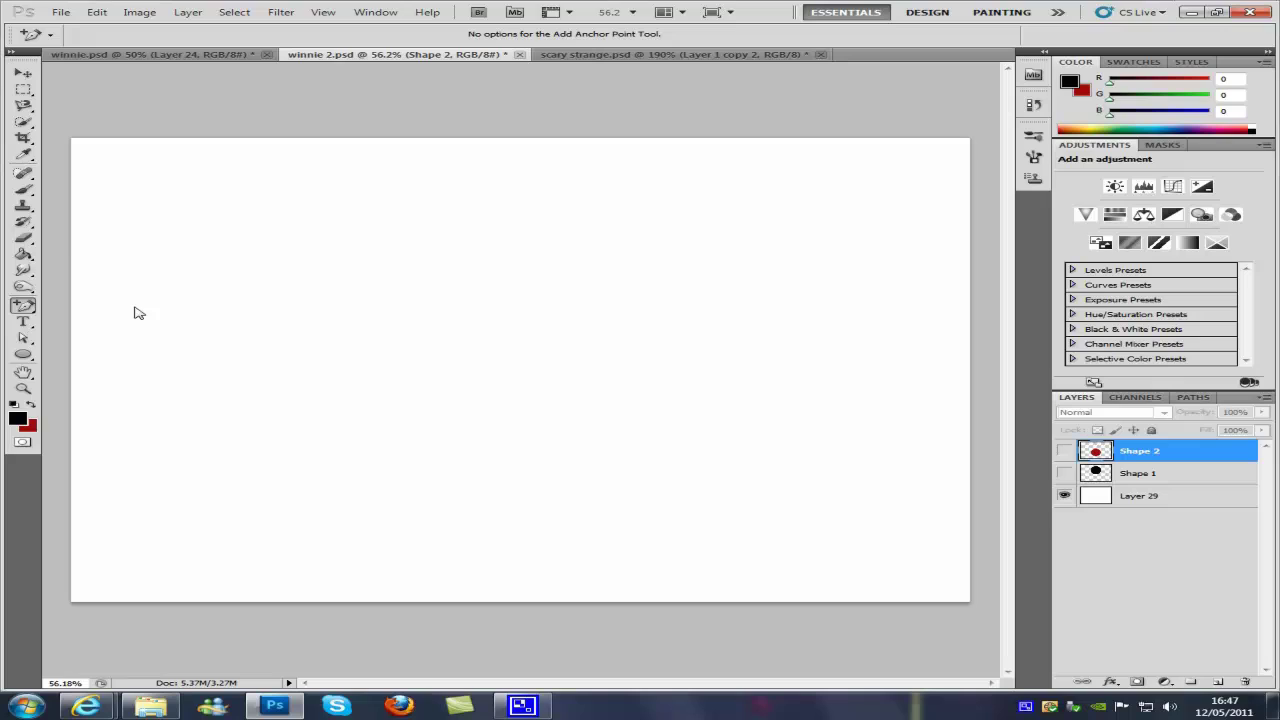
Choose the plain Pen Tool from the pen tool flyout
{"action": "left_click_drag", "start_coordinate": [23, 306], "coordinate": [76, 306]}
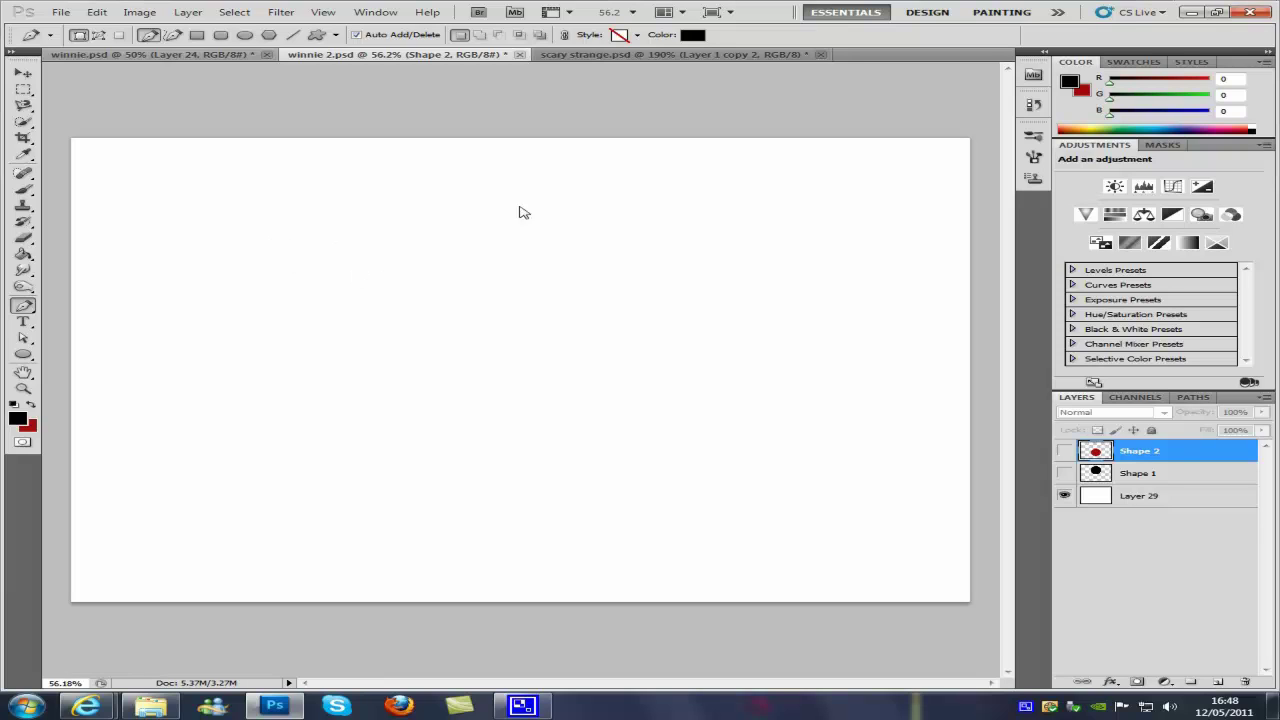
Draw a black triangle with the Pen, then notch it with corners that cut a white hole
{"action": "left_click", "coordinate": [429, 270]}
{"action": "left_click", "coordinate": [292, 437]}
{"action": "left_click", "coordinate": [843, 474]}
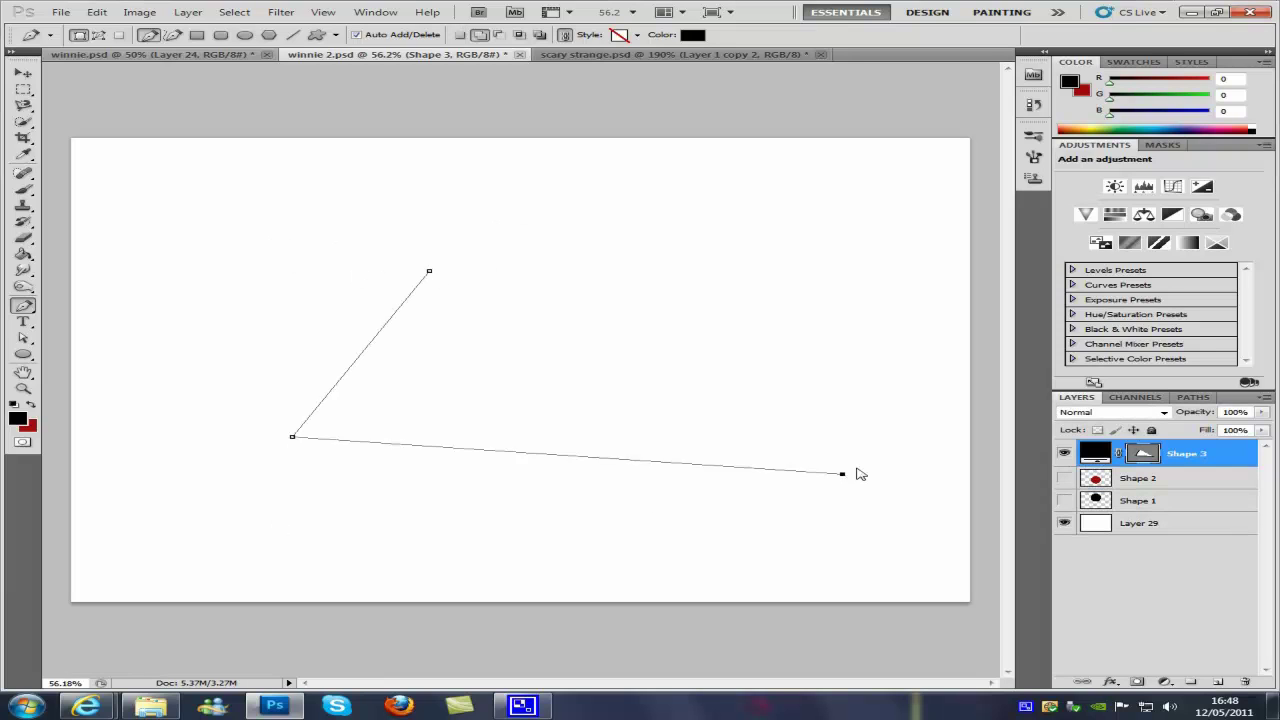
{"action": "left_click", "coordinate": [514, 385]}
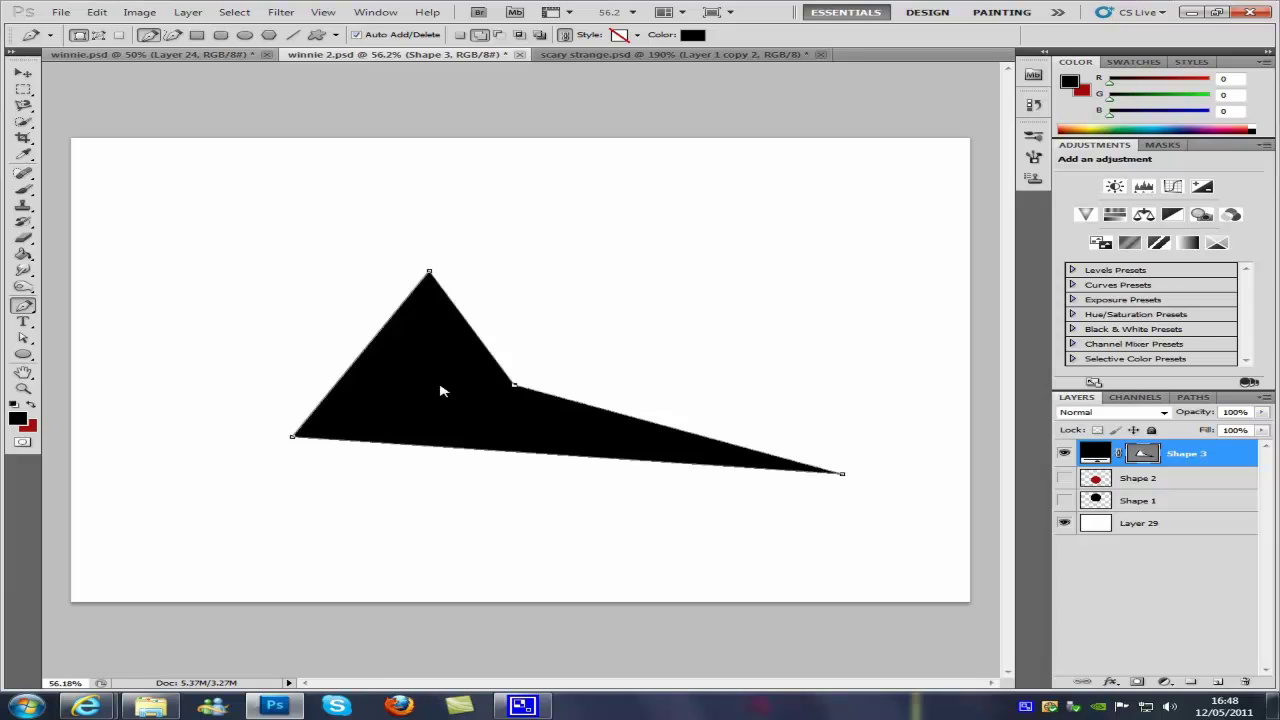
{"action": "left_click", "coordinate": [394, 407]}
{"action": "left_click", "coordinate": [555, 439]}
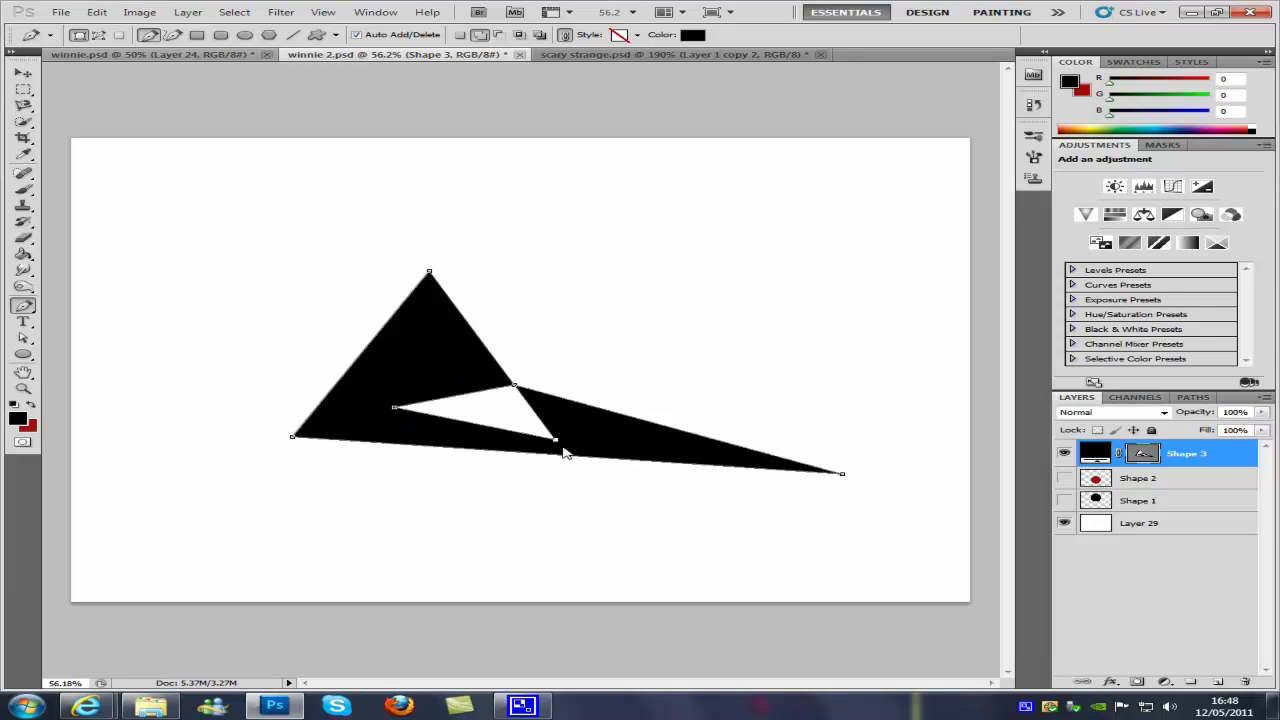
Extend the shape with more corner points and two curved points at the right end
{"action": "left_click", "coordinate": [255, 268]}
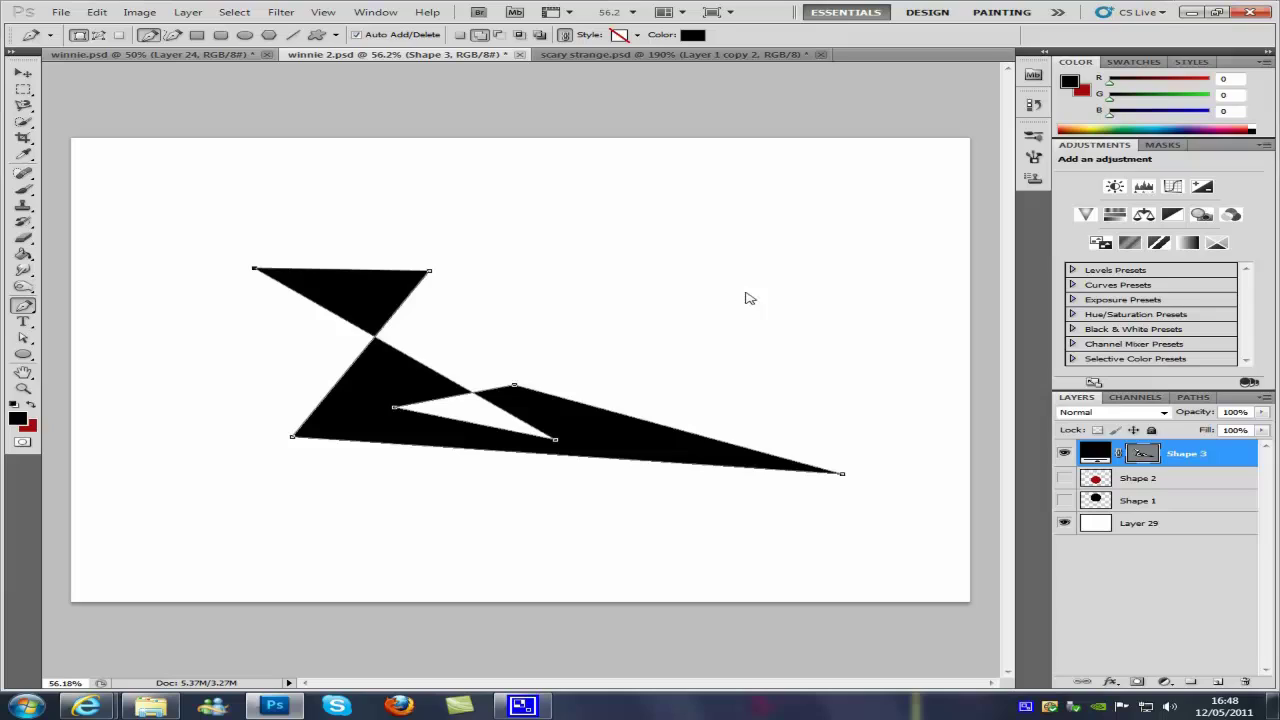
{"action": "left_click", "coordinate": [746, 293]}
{"action": "left_click_drag", "start_coordinate": [808, 380], "coordinate": [807, 391]}
{"action": "left_click", "coordinate": [578, 367]}
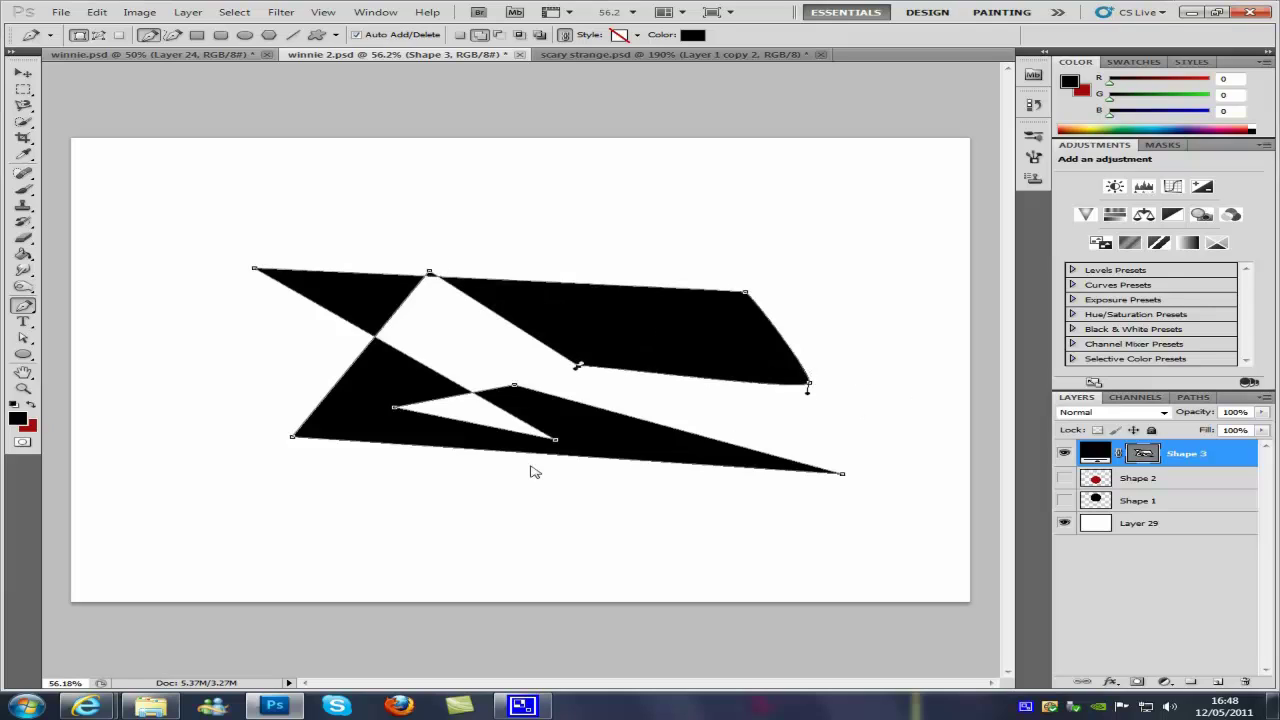
{"action": "left_click_drag", "start_coordinate": [529, 464], "coordinate": [541, 471]}
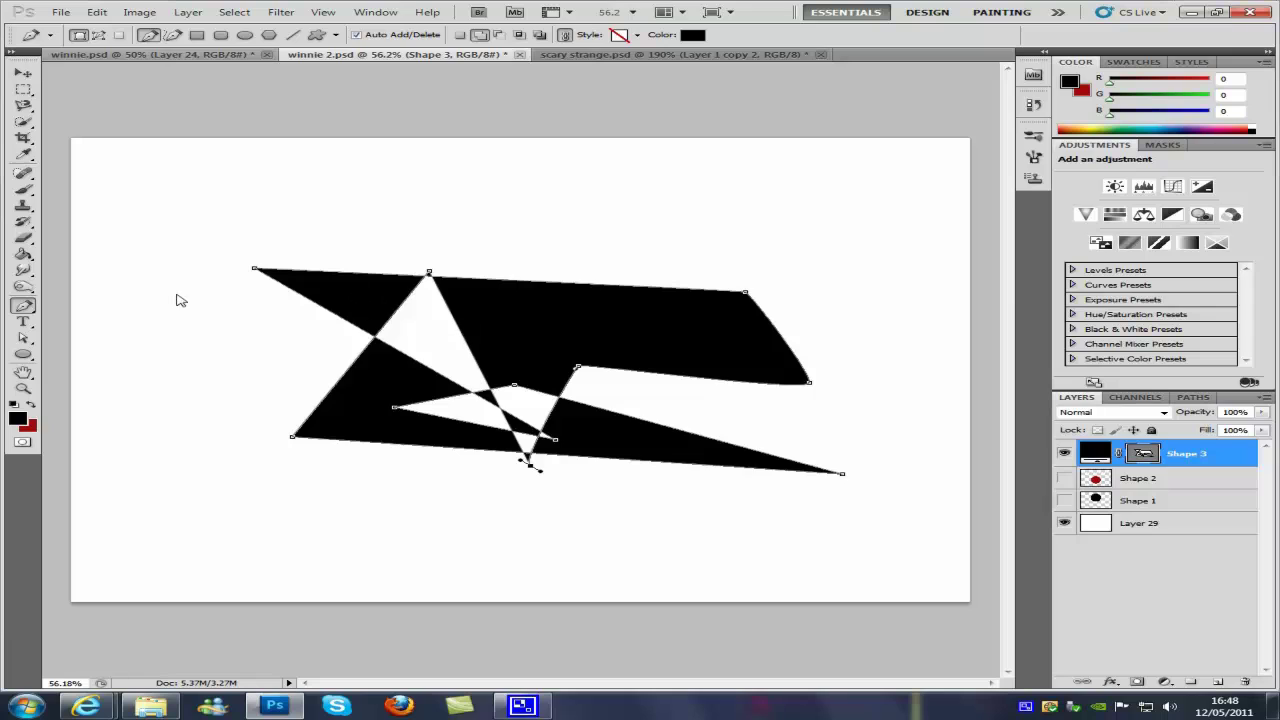
With the Add Anchor Point Tool, add two points on the top edge and three on the right edge
{"action": "left_click", "coordinate": [24, 305]}
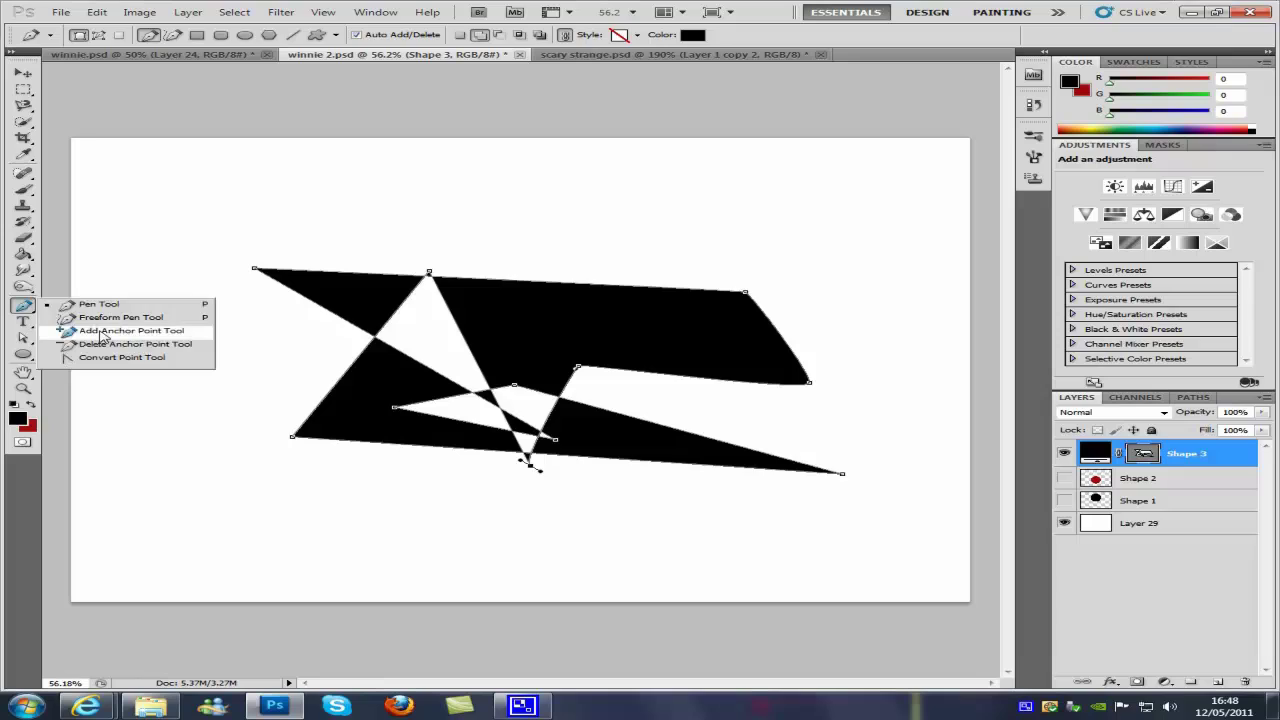
{"action": "left_click", "coordinate": [158, 331]}
{"action": "left_click", "coordinate": [570, 284]}
{"action": "left_click", "coordinate": [664, 288]}
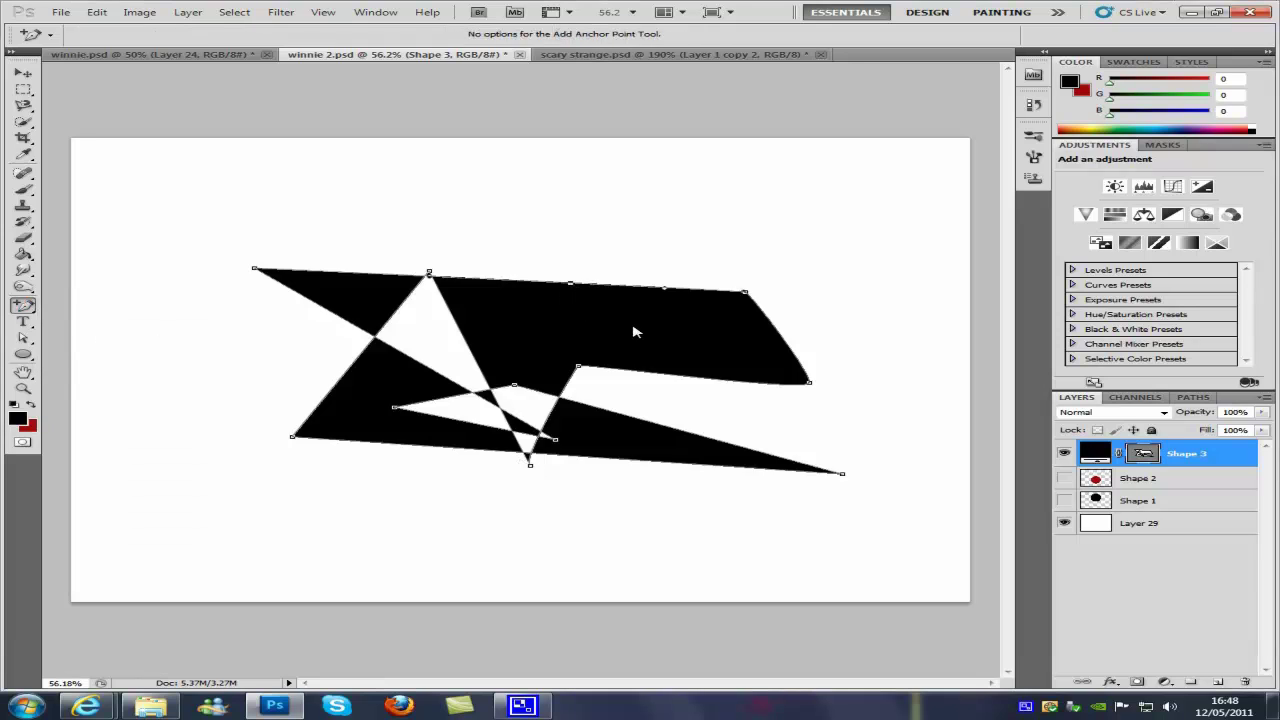
{"action": "left_click", "coordinate": [780, 334]}
{"action": "left_click", "coordinate": [764, 312]}
{"action": "left_click", "coordinate": [795, 354]}
Pull the top edge into a rounded hump, bow the lower-left edge out, and curve a top point down
{"action": "left_click_drag", "start_coordinate": [338, 272], "coordinate": [362, 176]}
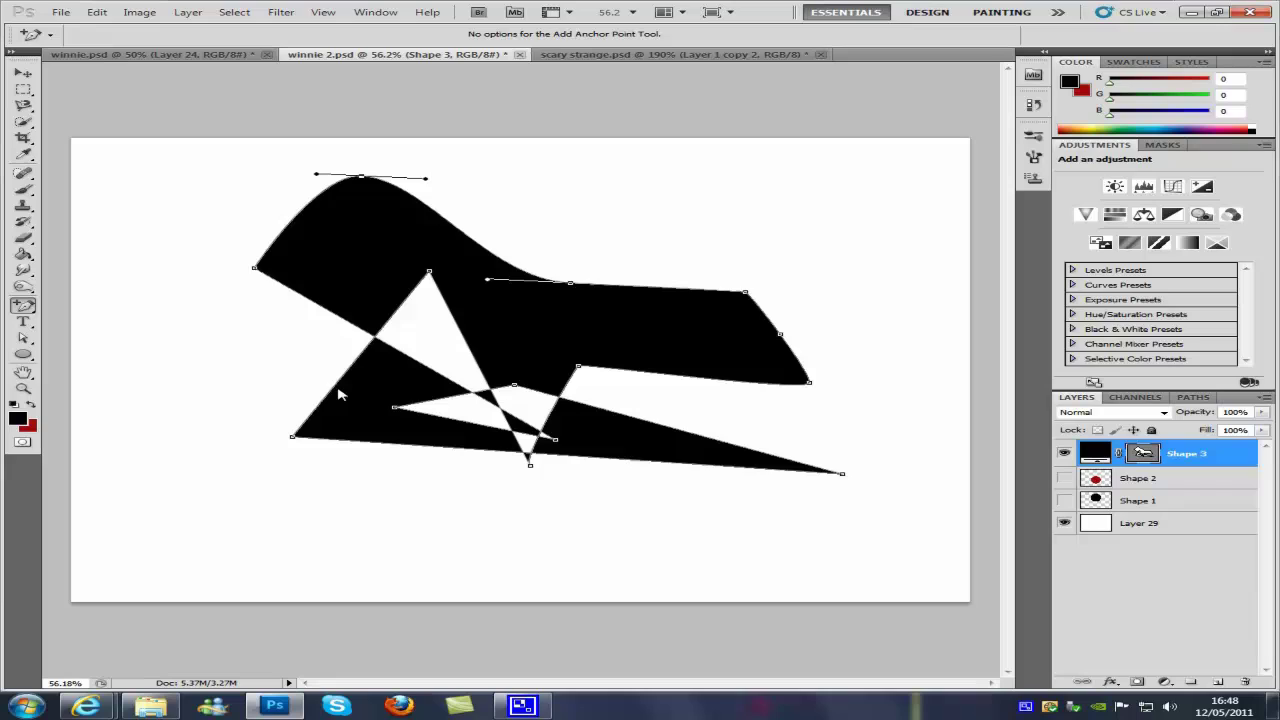
{"action": "left_click_drag", "start_coordinate": [337, 394], "coordinate": [165, 352]}
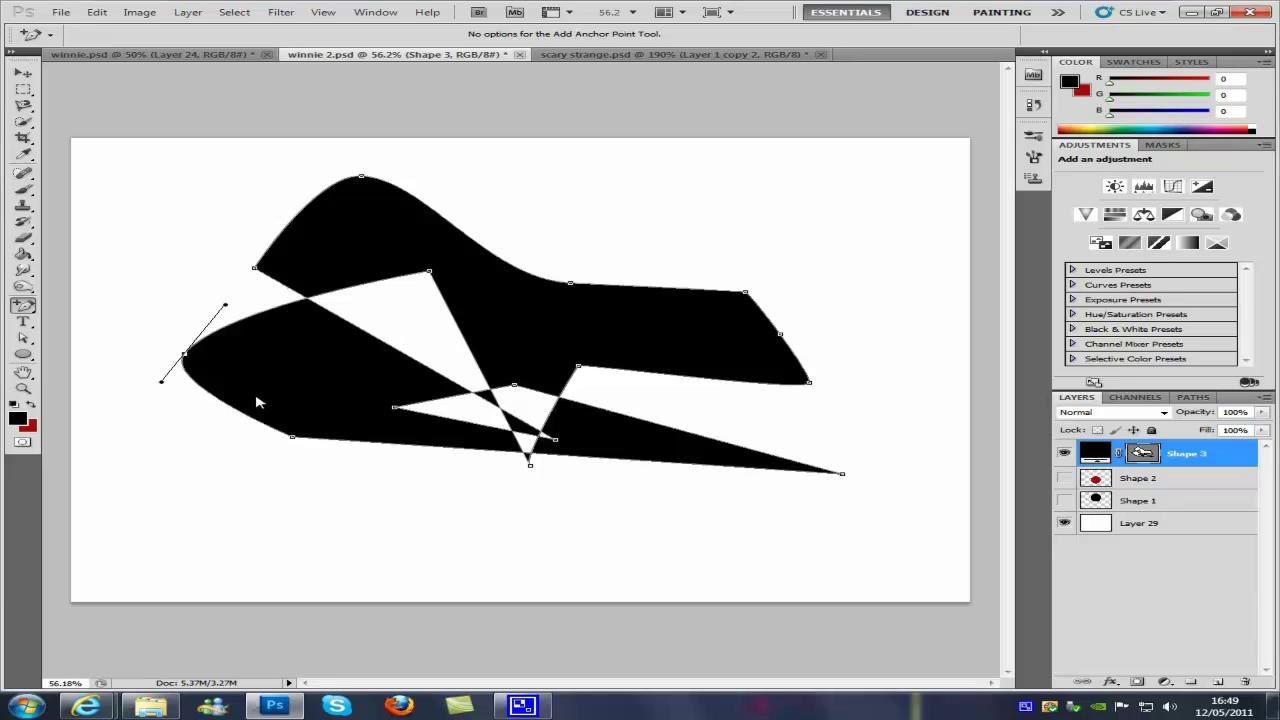
{"action": "left_click_drag", "start_coordinate": [575, 285], "coordinate": [538, 356]}
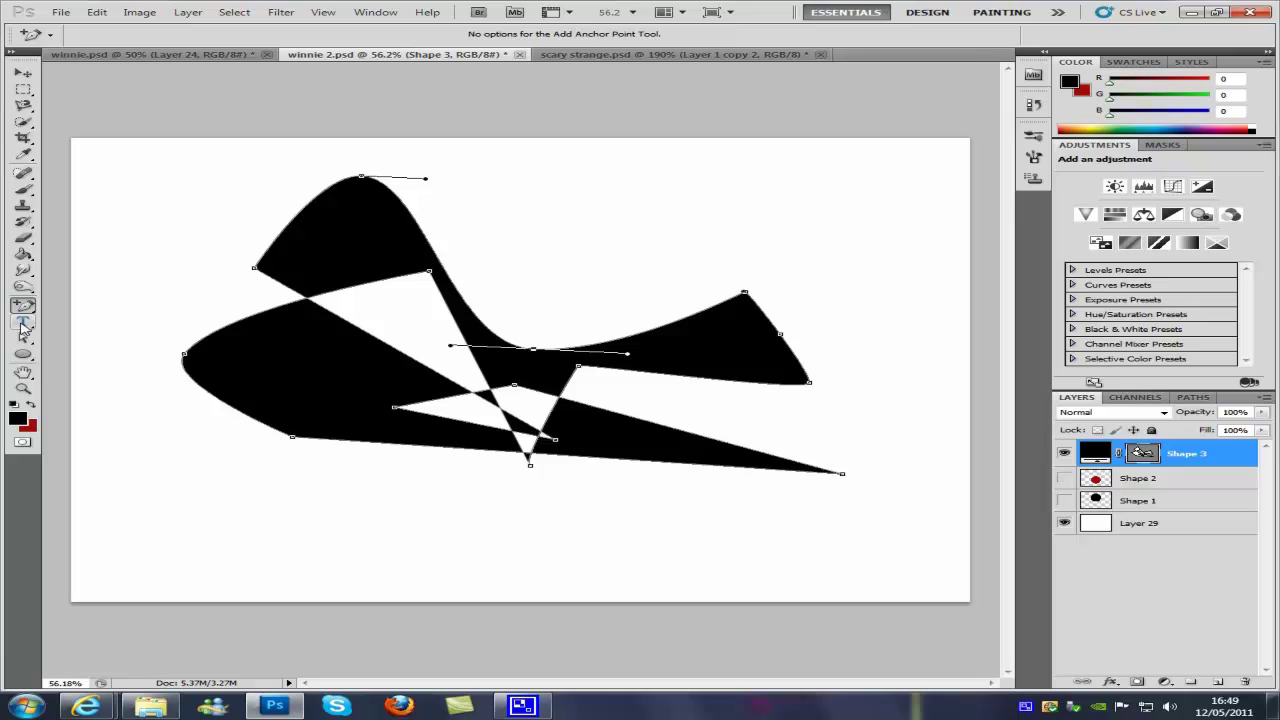
{"action": "left_click_drag", "start_coordinate": [24, 340], "coordinate": [112, 355]}
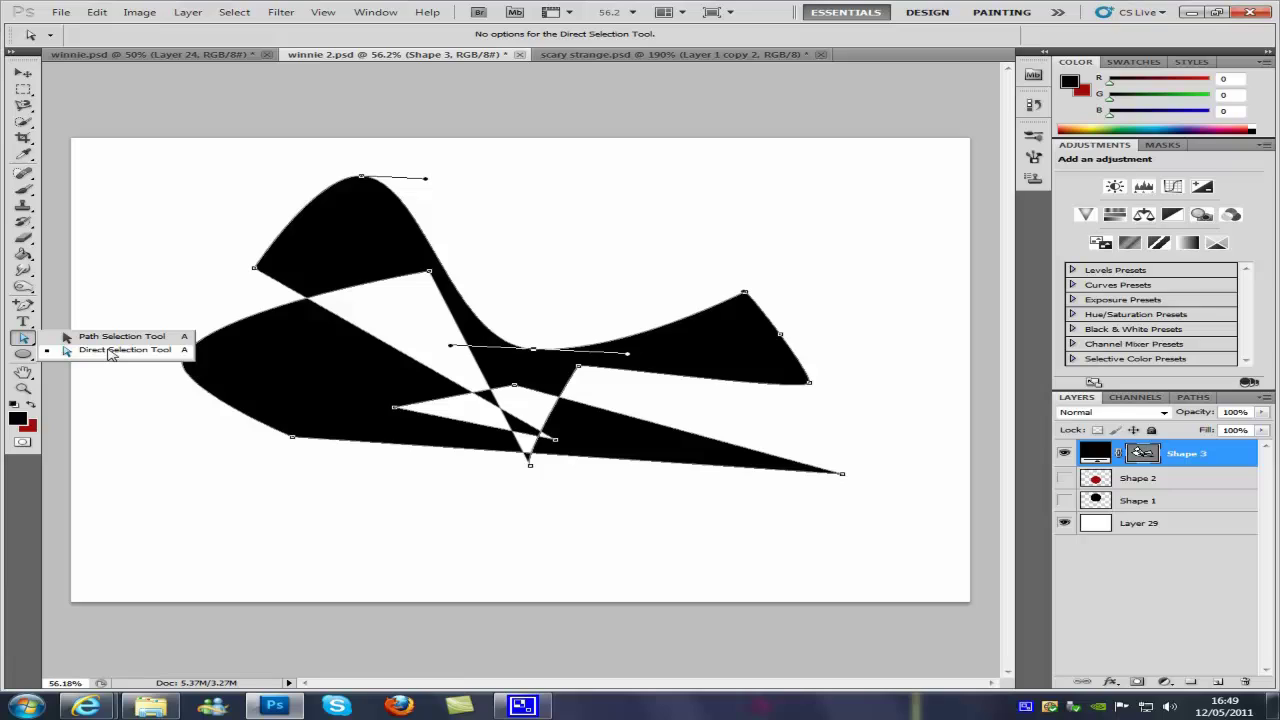
With Direct Selection, move the top peak anchor up-left and the left anchor rightward
{"action": "left_click_drag", "start_coordinate": [111, 355], "coordinate": [106, 354]}
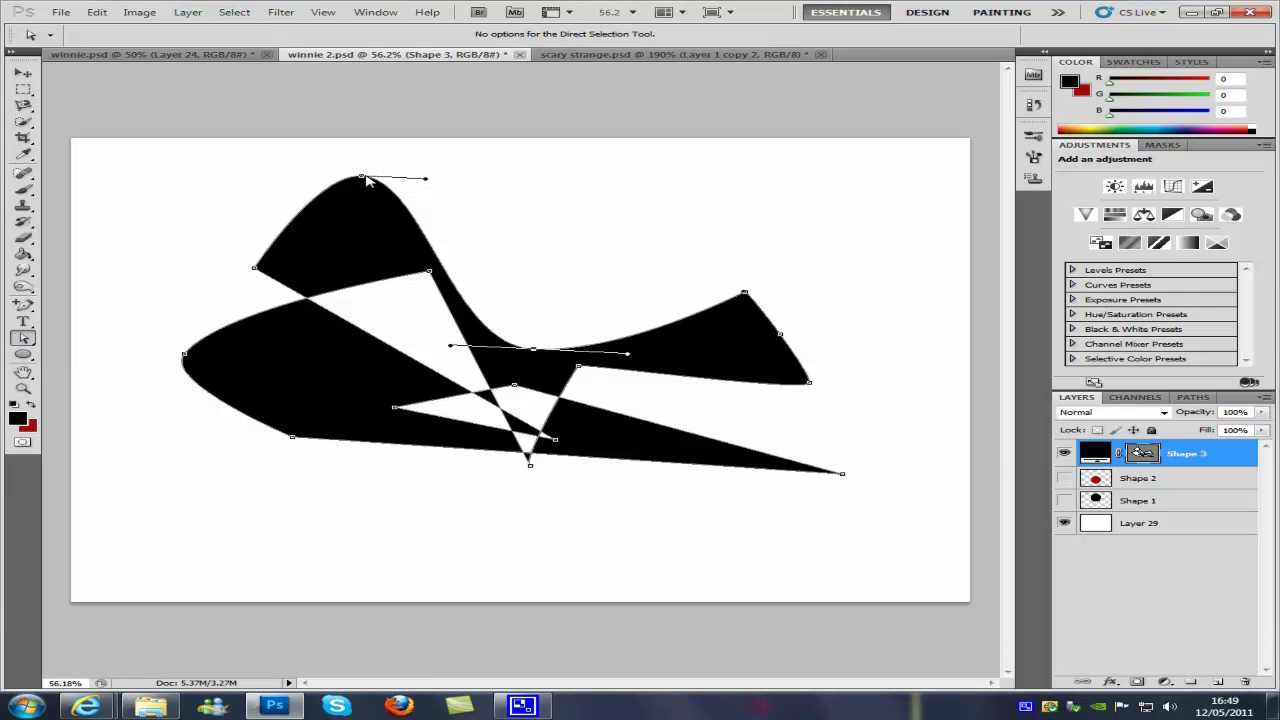
{"action": "left_click_drag", "start_coordinate": [362, 179], "coordinate": [238, 144]}
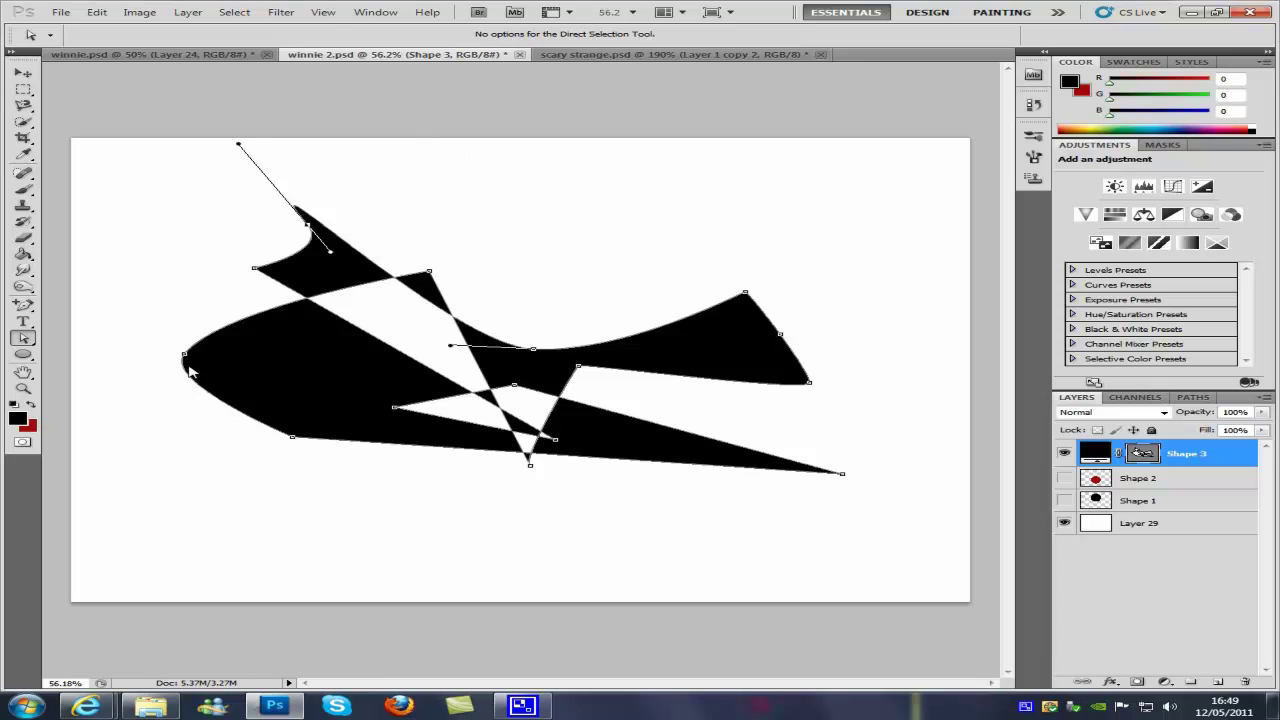
{"action": "left_click_drag", "start_coordinate": [184, 354], "coordinate": [257, 372]}
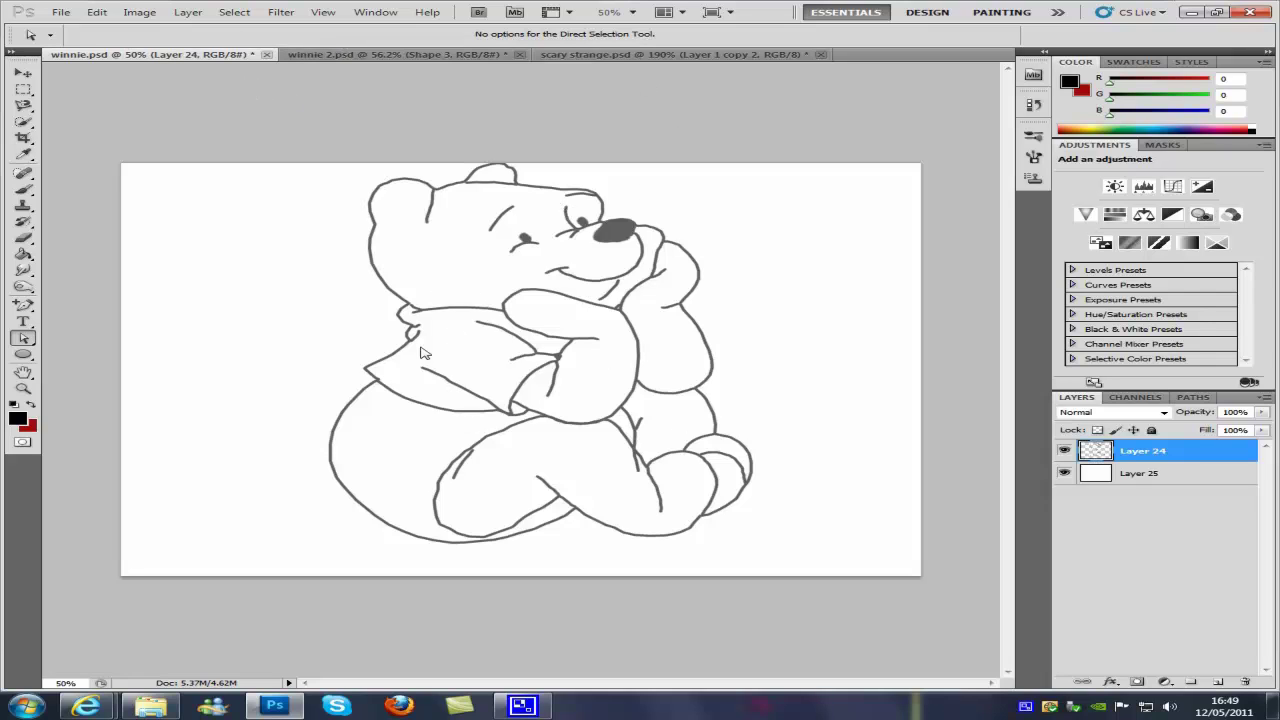
Bring up winnie 2.psd, then the scary strange.psd flame artwork
{"action": "left_click", "coordinate": [362, 55]}
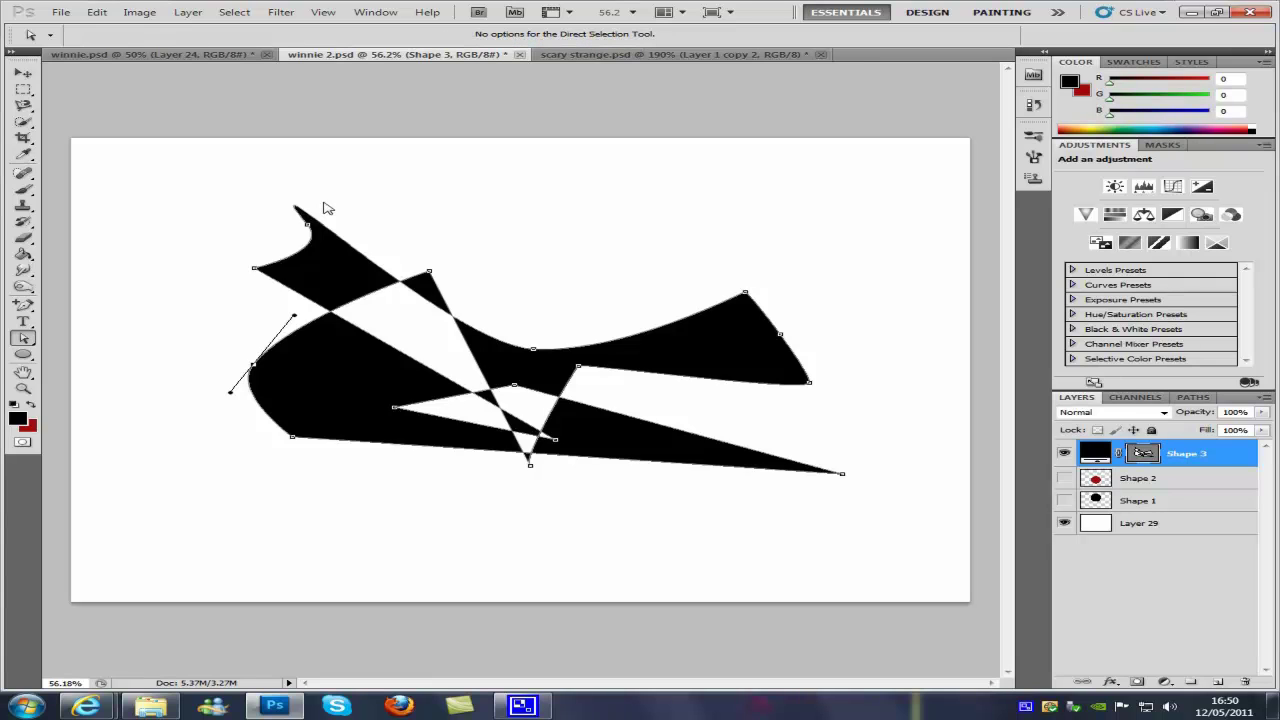
{"action": "left_click", "coordinate": [619, 56]}
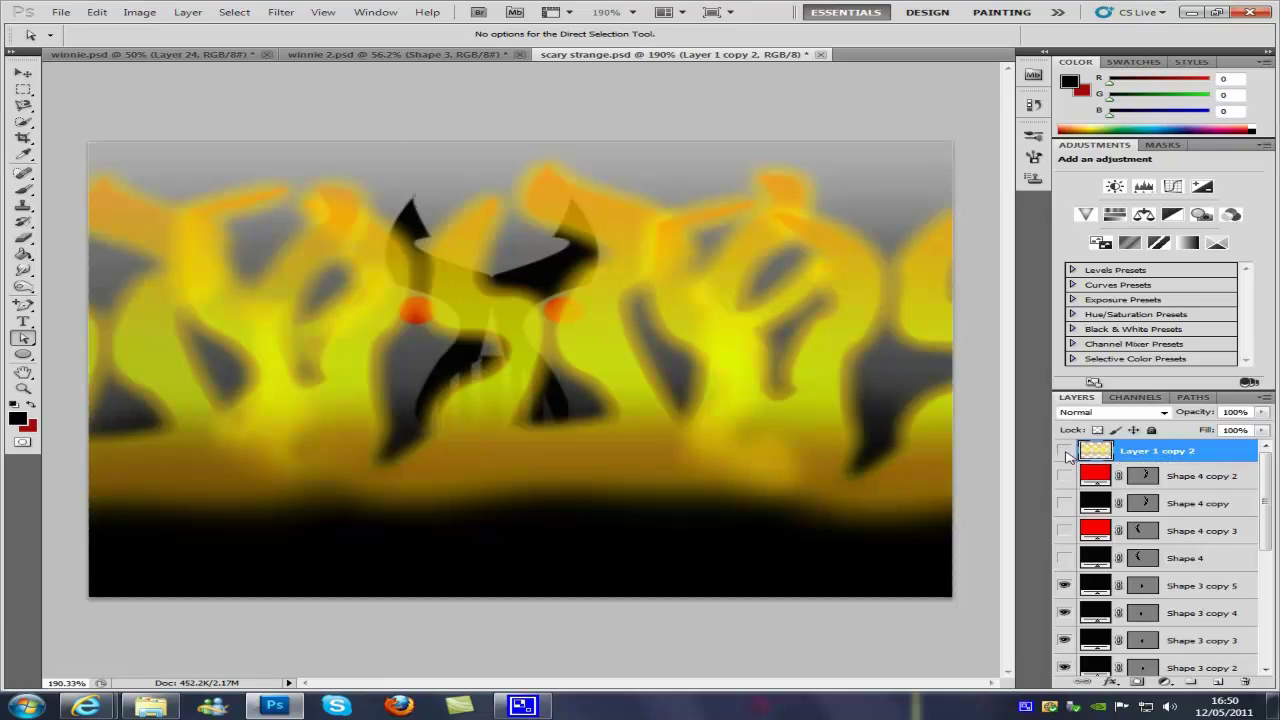
Hide the Layer 1 copy 2 flame layer to reveal the skull, then go back to winnie 2.psd
{"action": "left_click", "coordinate": [1064, 451]}
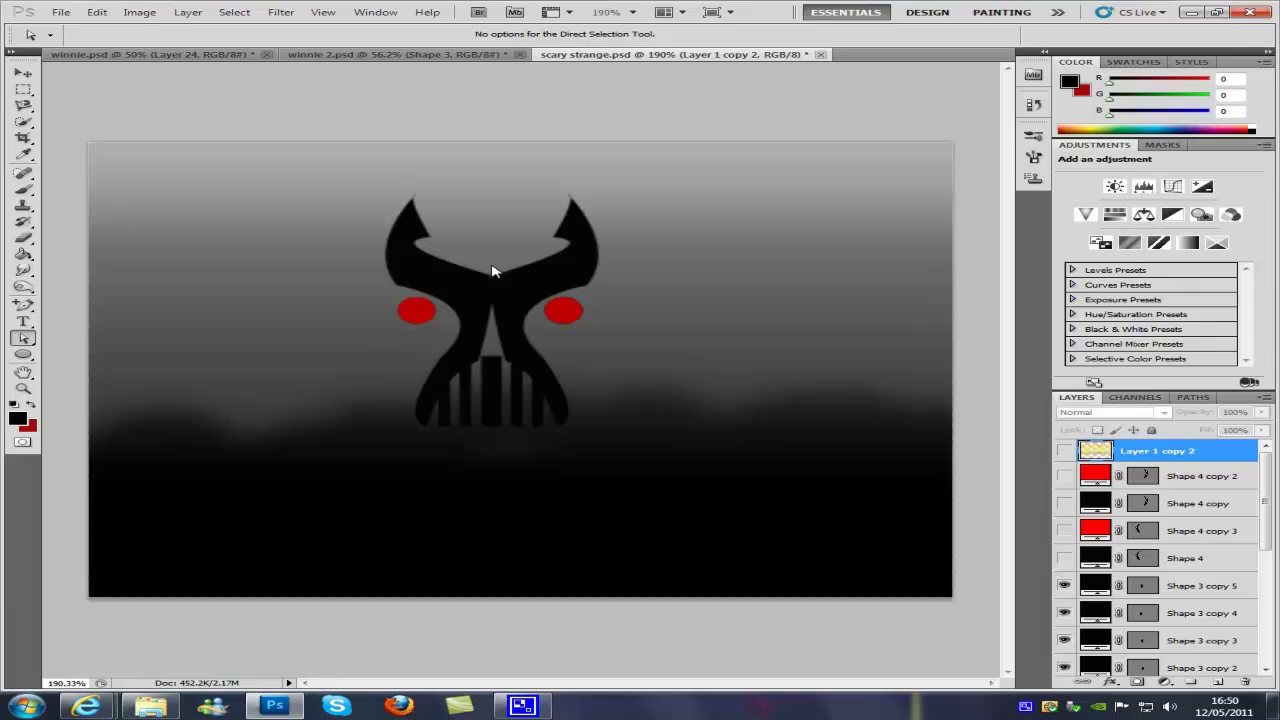
{"action": "left_click", "coordinate": [350, 55]}
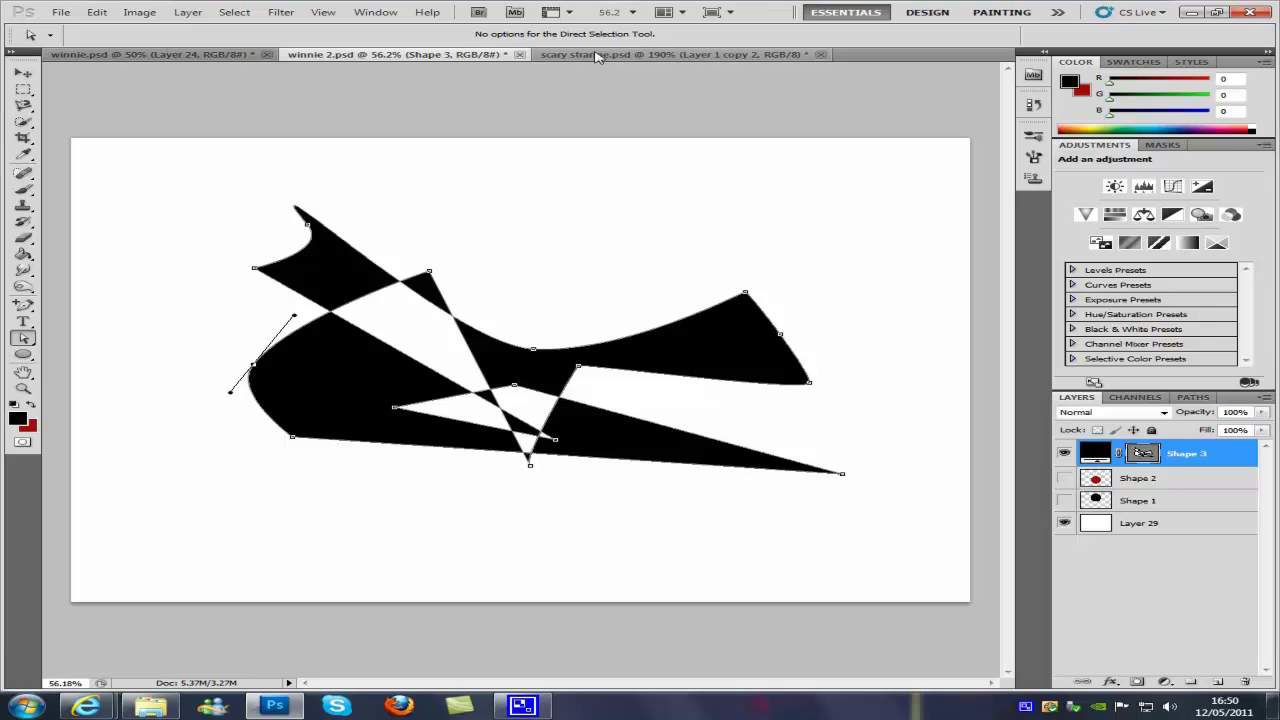
Cycle through the winnie and scary strange documents, ending back on winnie 2.psd
{"action": "left_click", "coordinate": [250, 55]}
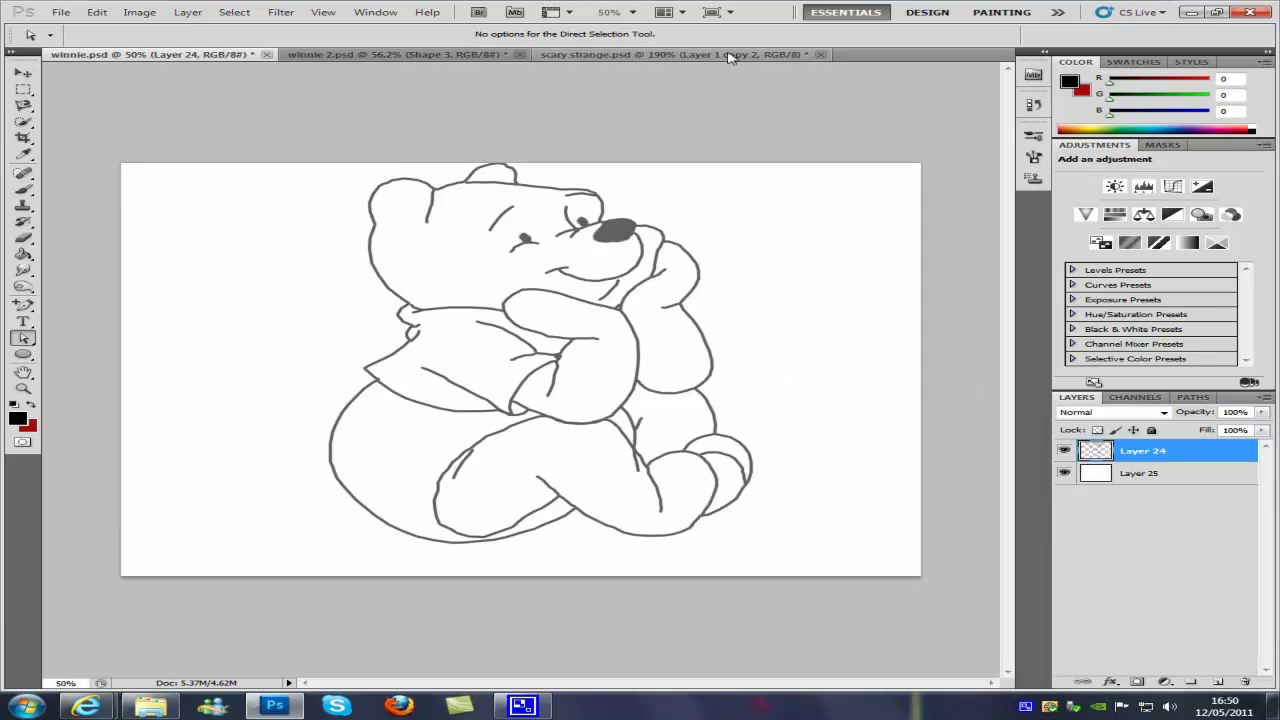
{"action": "left_click", "coordinate": [585, 55]}
{"action": "left_click", "coordinate": [396, 55]}
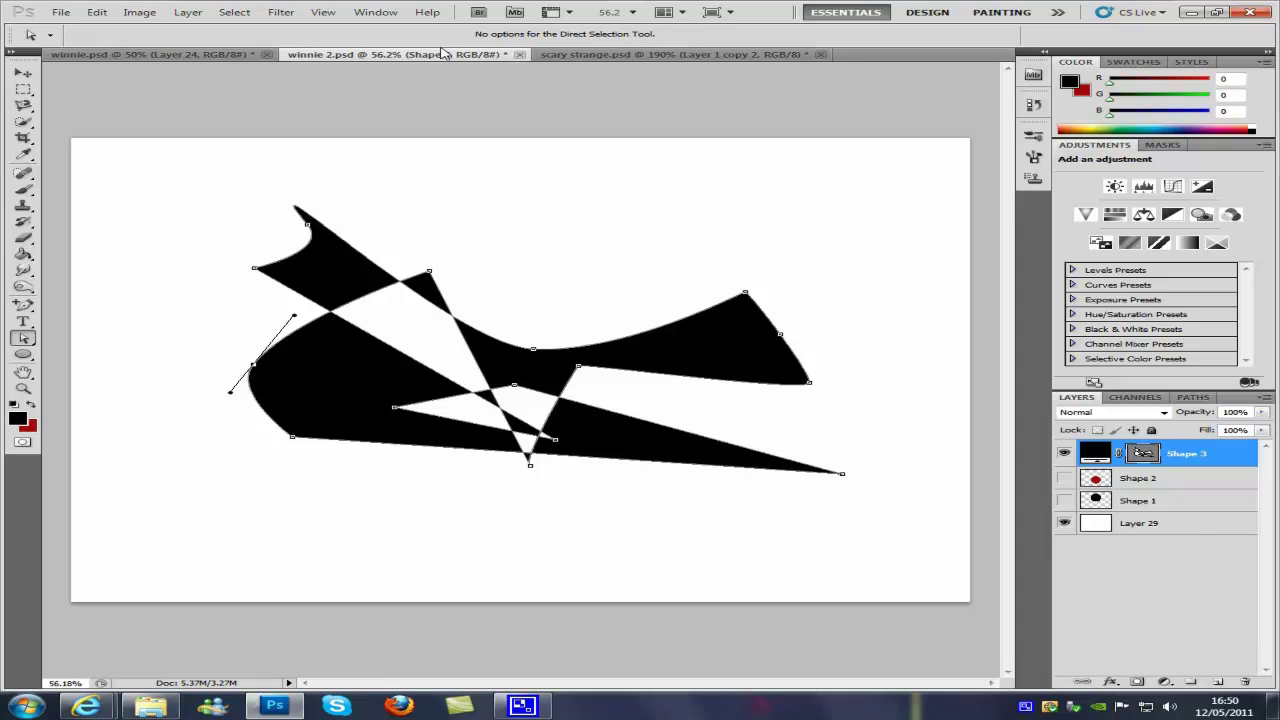
Marquee-select Shape 3's top-right anchor and drag it down and to the left
{"action": "right_click", "coordinate": [348, 270]}
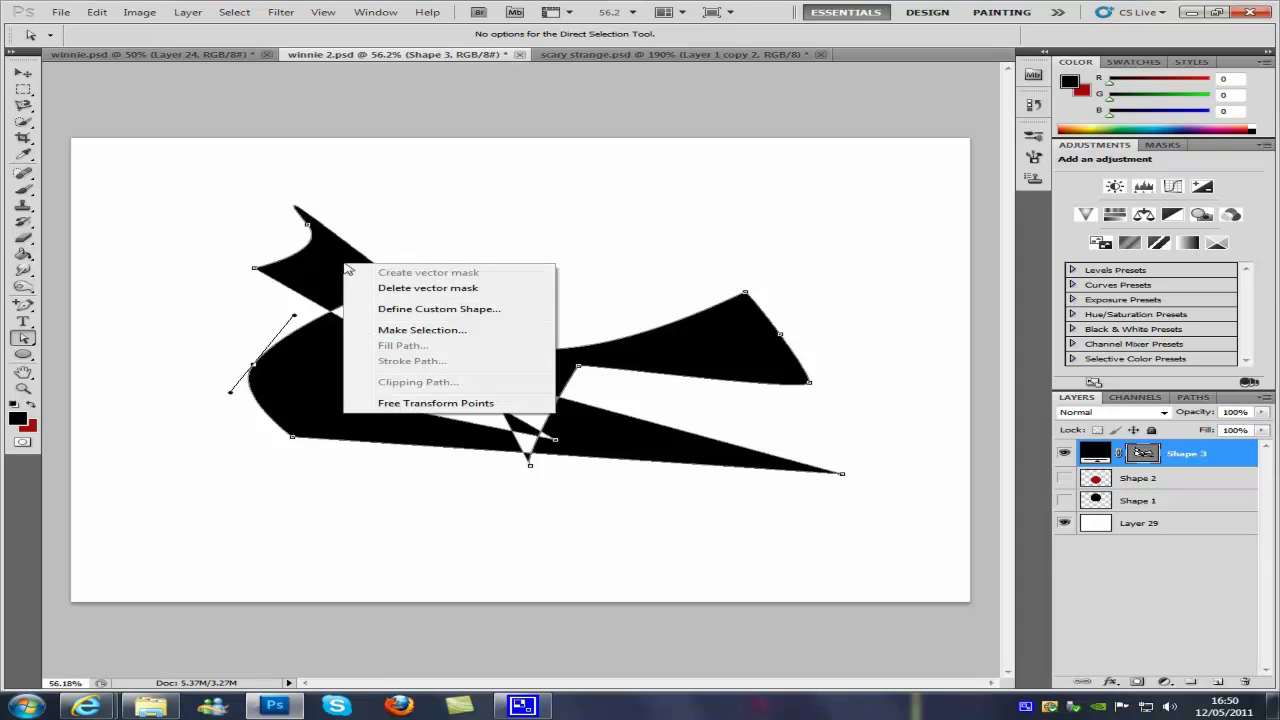
{"action": "left_click", "coordinate": [748, 344]}
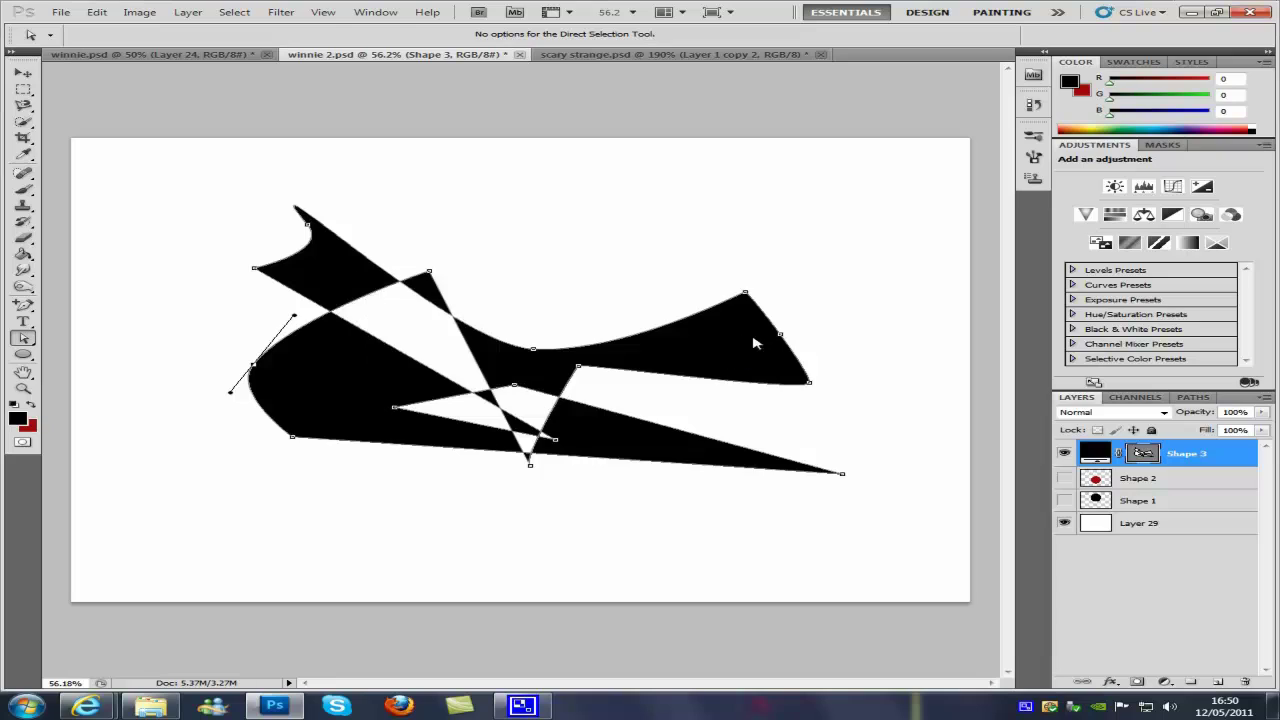
{"action": "left_click_drag", "start_coordinate": [752, 336], "coordinate": [702, 243]}
{"action": "left_click_drag", "start_coordinate": [748, 297], "coordinate": [617, 295]}
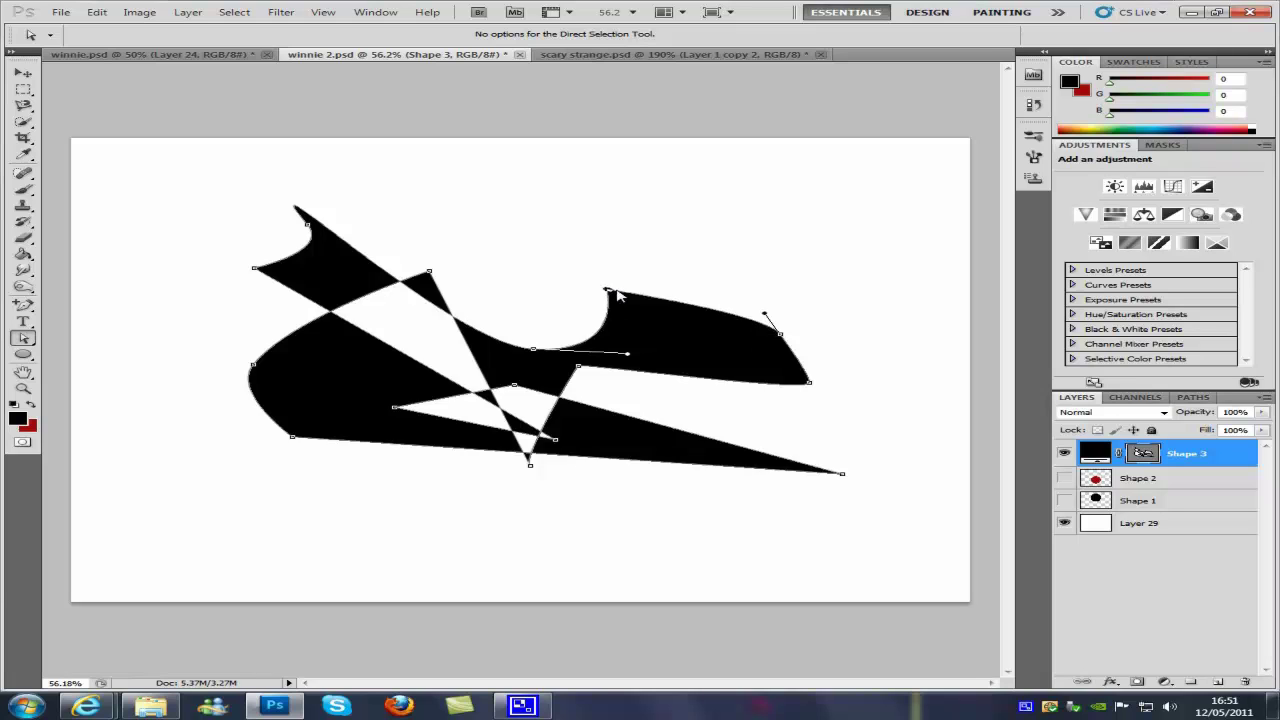
Bring the winnie.psd Pooh line drawing to the front
{"action": "left_click", "coordinate": [200, 55]}
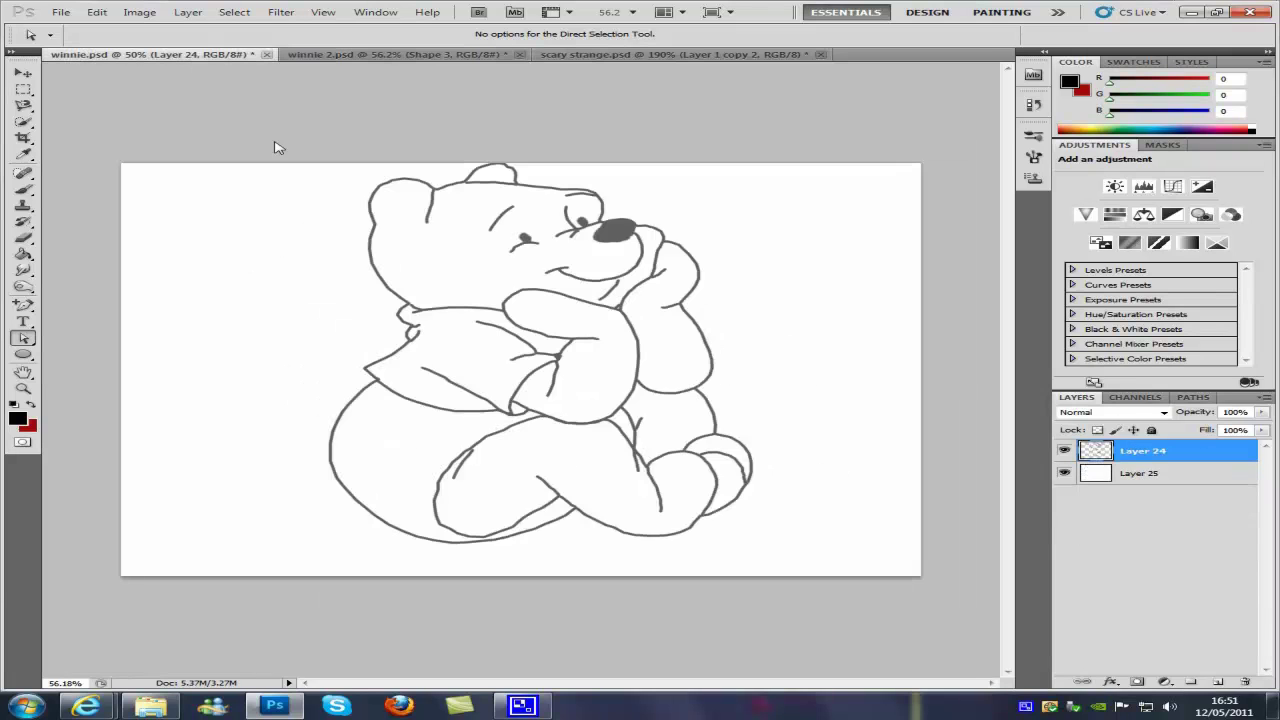